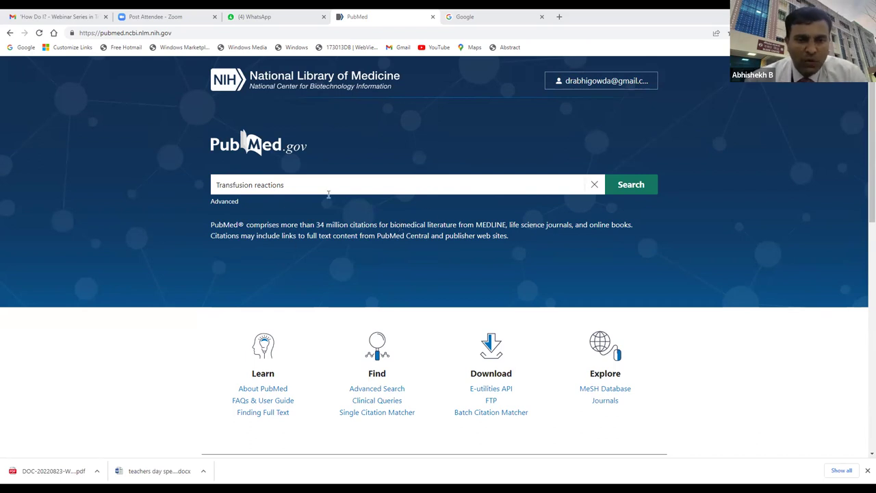
Search for the 'hemolytic transfusion reactions' suggestion and browse its 25,183 results
{"action": "left_click", "coordinate": [290, 190]}
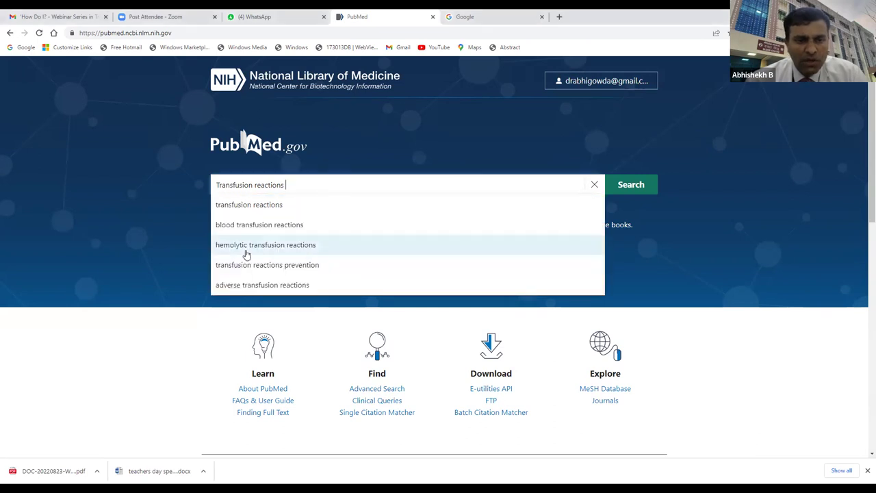
{"action": "left_click", "coordinate": [644, 185]}
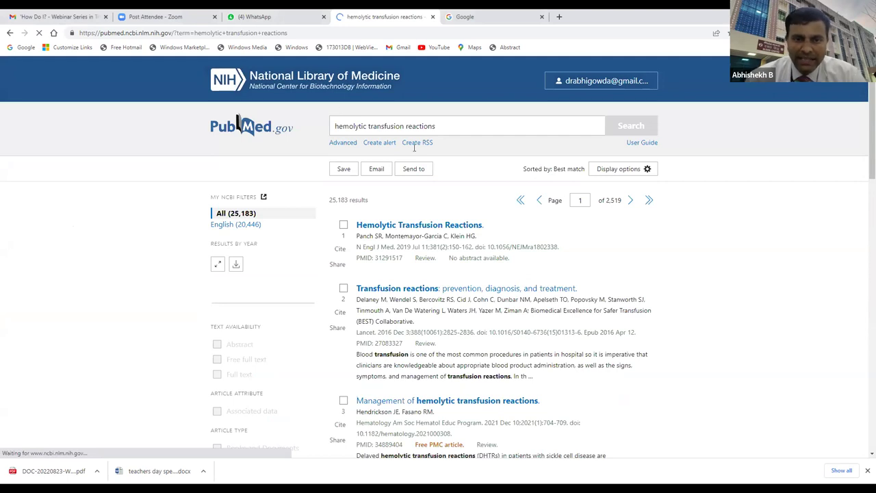
{"action": "scroll", "coordinate": [42, 222], "scroll_direction": "down", "scroll_amount": 2}
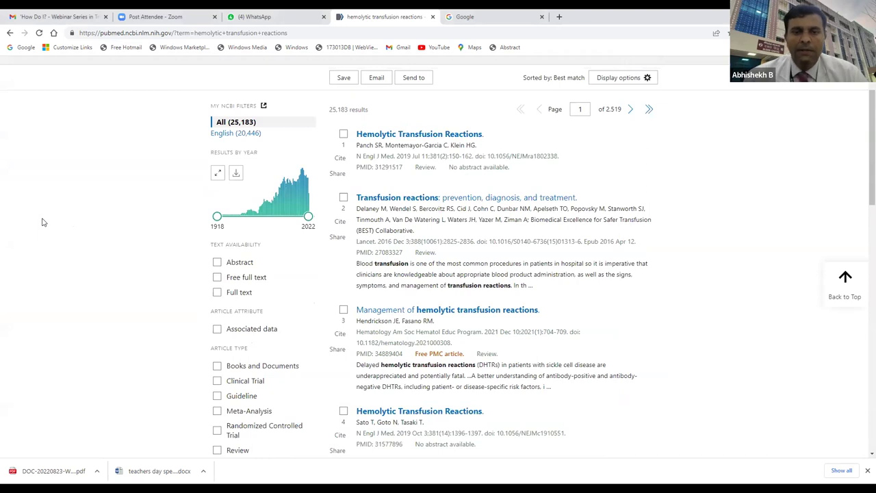
{"action": "scroll", "coordinate": [43, 221], "scroll_direction": "up", "scroll_amount": 1}
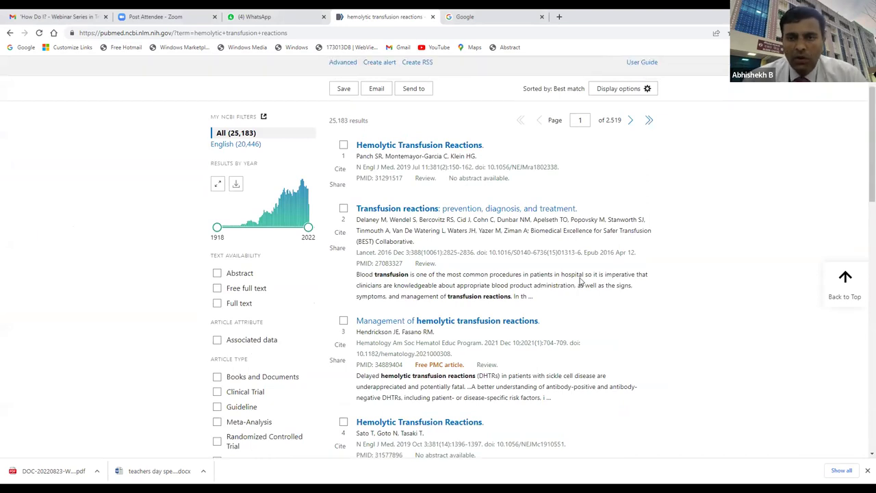
{"action": "scroll", "coordinate": [135, 230], "scroll_direction": "down", "scroll_amount": 1}
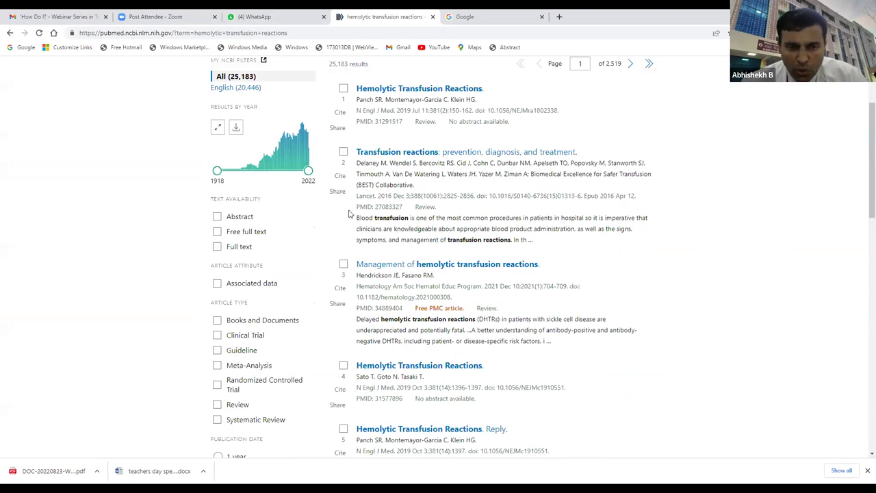
{"action": "scroll", "coordinate": [343, 219], "scroll_direction": "up", "scroll_amount": 2}
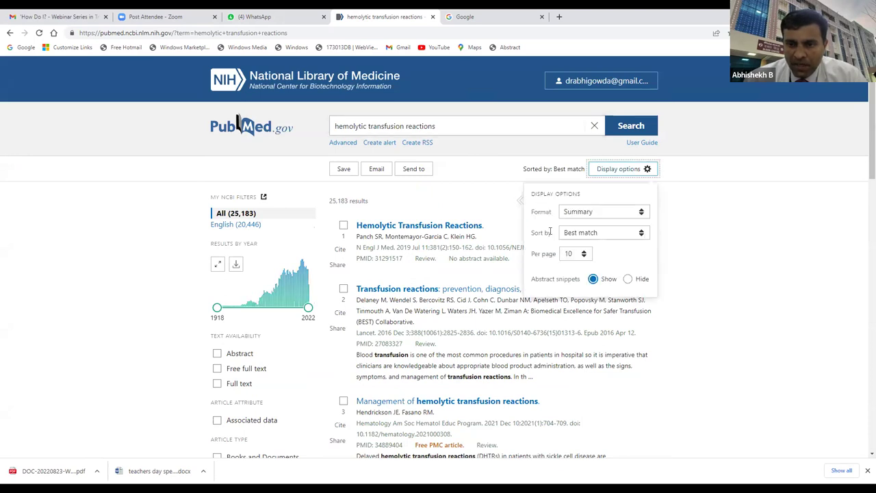
Sort the 25,183 results by Most recent, bringing August 2022 articles to the top
{"action": "left_click", "coordinate": [641, 233]}
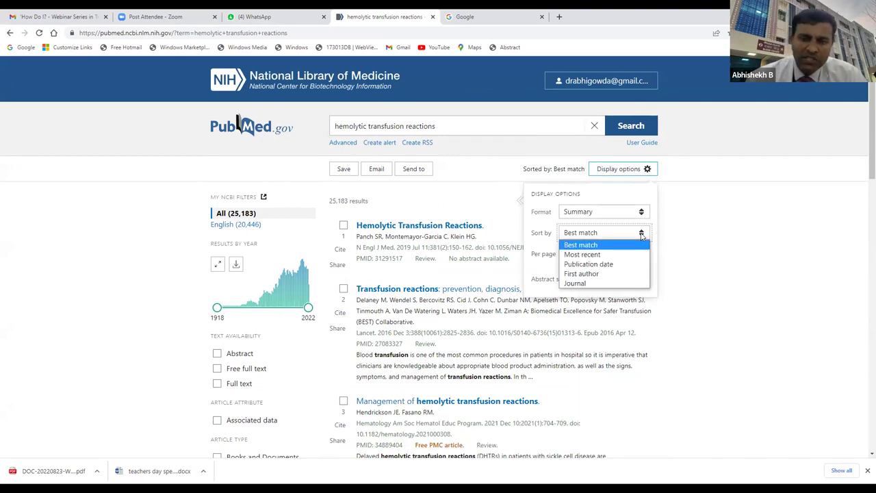
{"action": "left_click", "coordinate": [584, 254]}
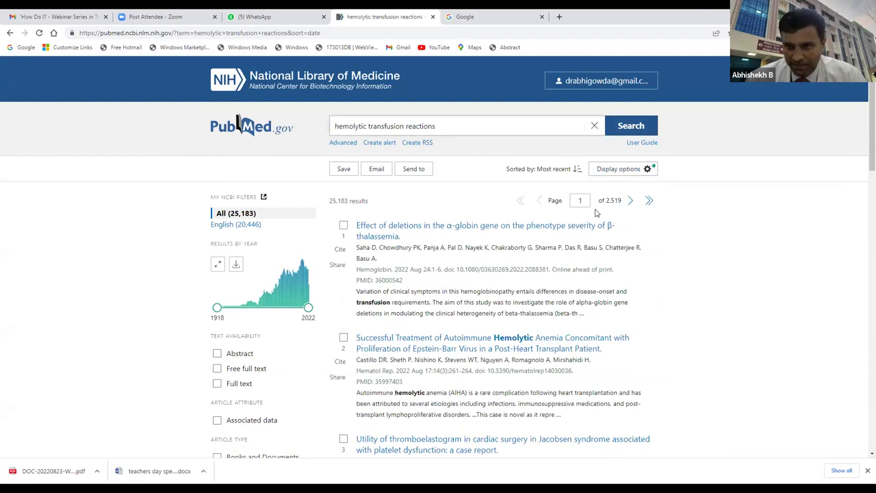
{"action": "left_click", "coordinate": [647, 170]}
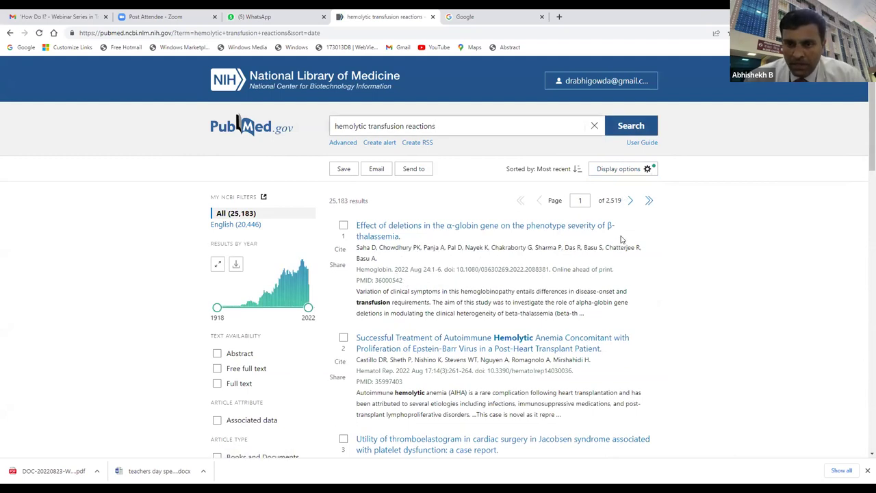
{"action": "left_click", "coordinate": [624, 233]}
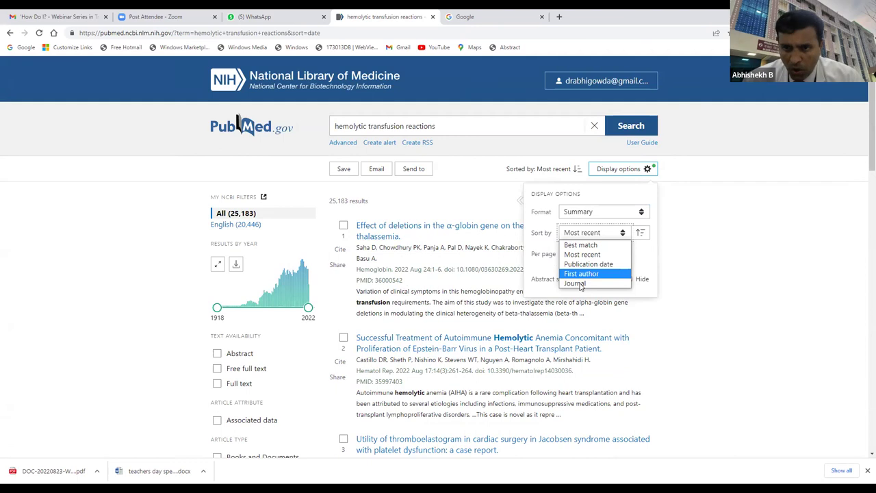
{"action": "left_click", "coordinate": [724, 235]}
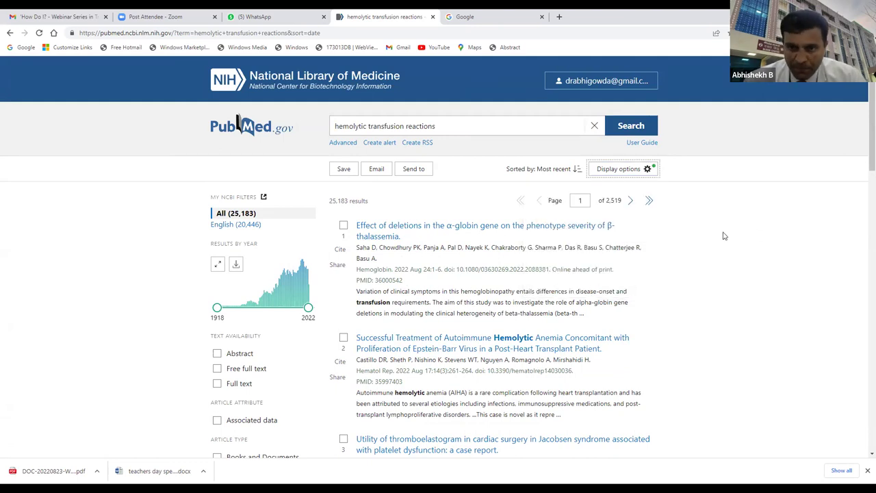
{"action": "left_click", "coordinate": [651, 168]}
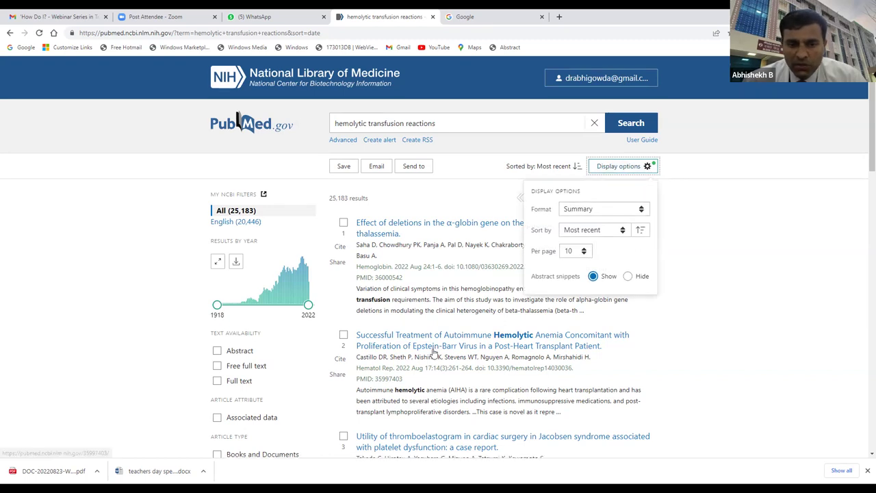
{"action": "scroll", "coordinate": [405, 331], "scroll_direction": "down", "scroll_amount": 3}
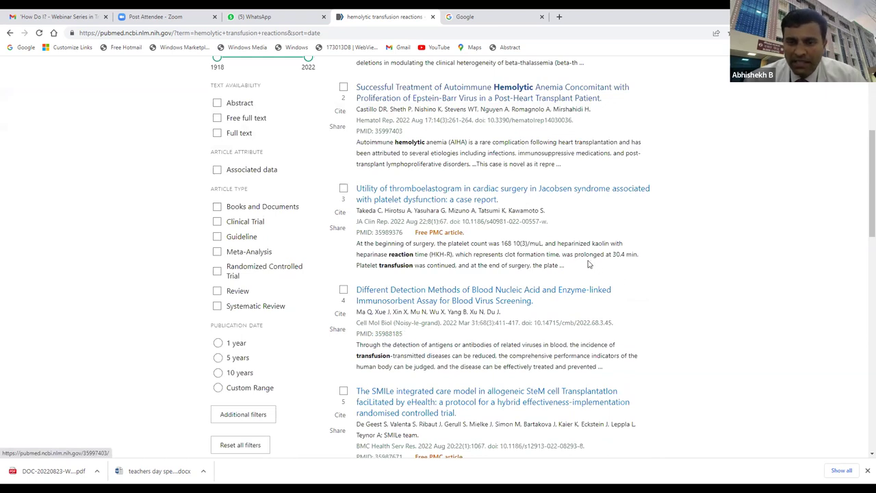
{"action": "scroll", "coordinate": [588, 264], "scroll_direction": "down", "scroll_amount": 10}
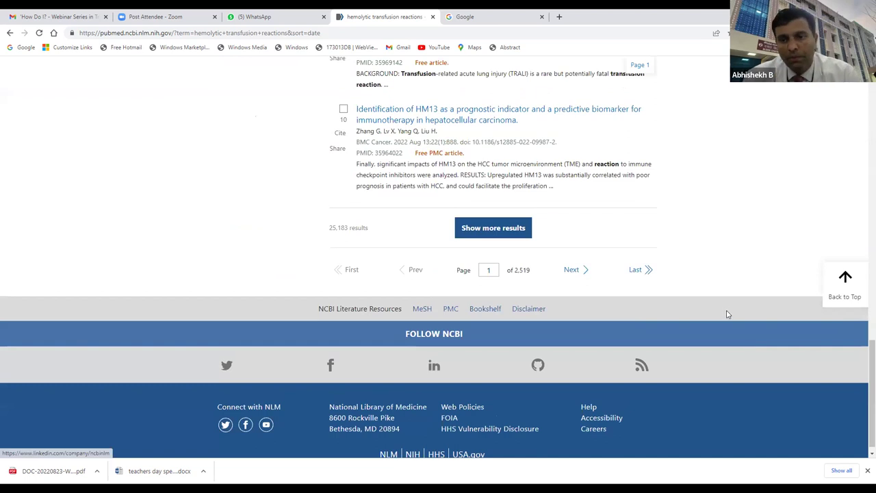
{"action": "scroll", "coordinate": [719, 233], "scroll_direction": "up", "scroll_amount": 7}
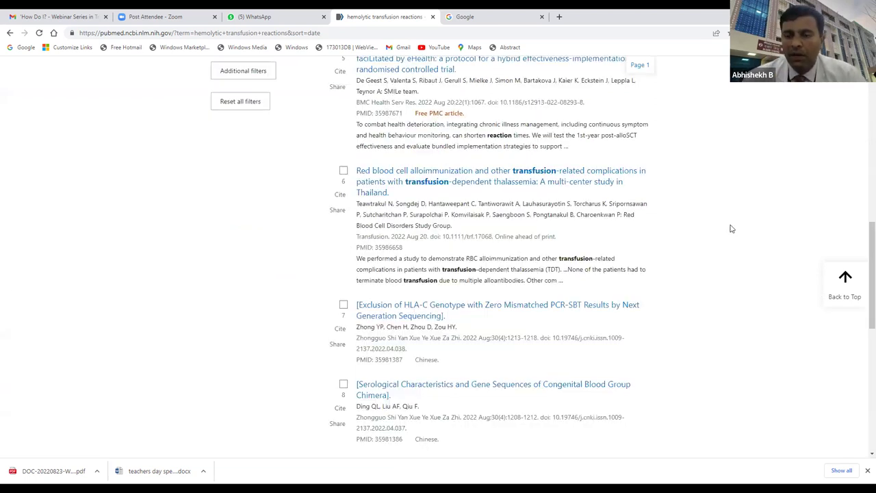
{"action": "scroll", "coordinate": [729, 229], "scroll_direction": "up", "scroll_amount": 5}
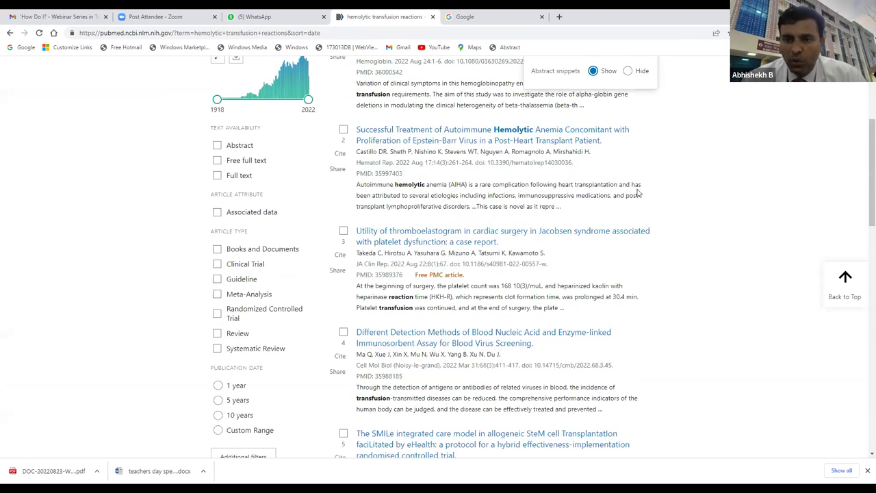
{"action": "scroll", "coordinate": [626, 176], "scroll_direction": "up", "scroll_amount": 3}
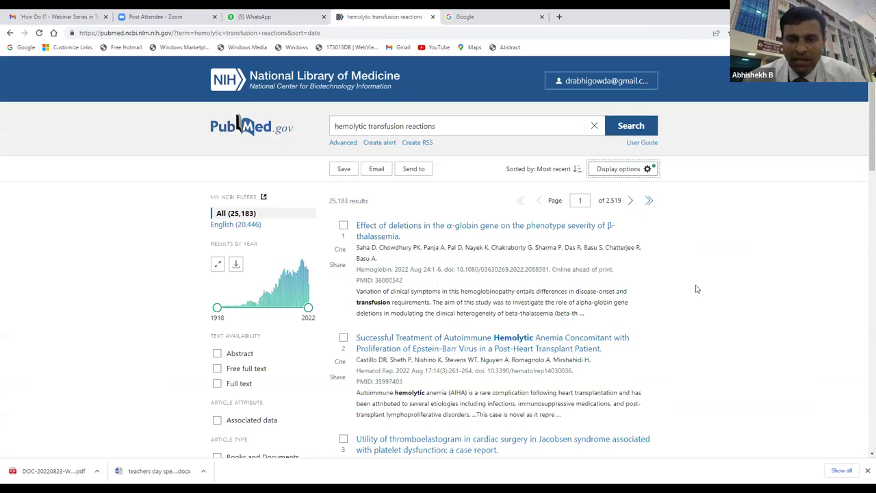
Change the results format from Summary to Abstract and look through the full abstracts and keywords
{"action": "key", "text": "Return"}
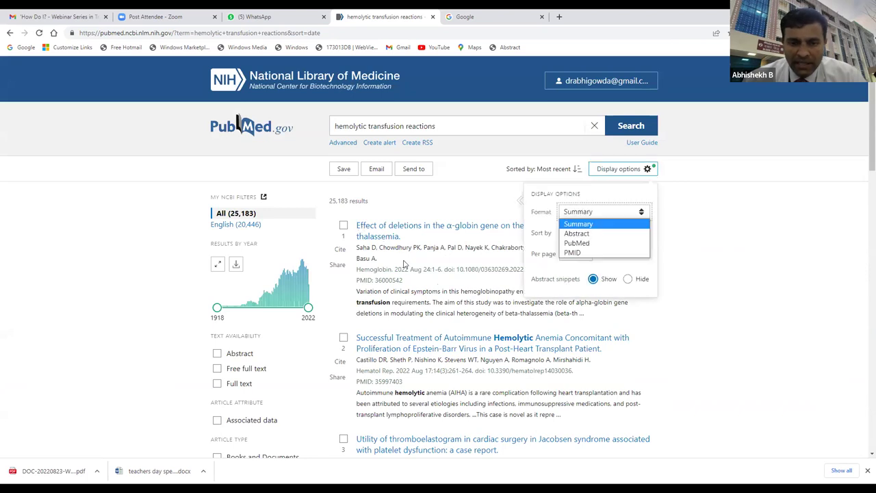
{"action": "key", "text": "Down"}
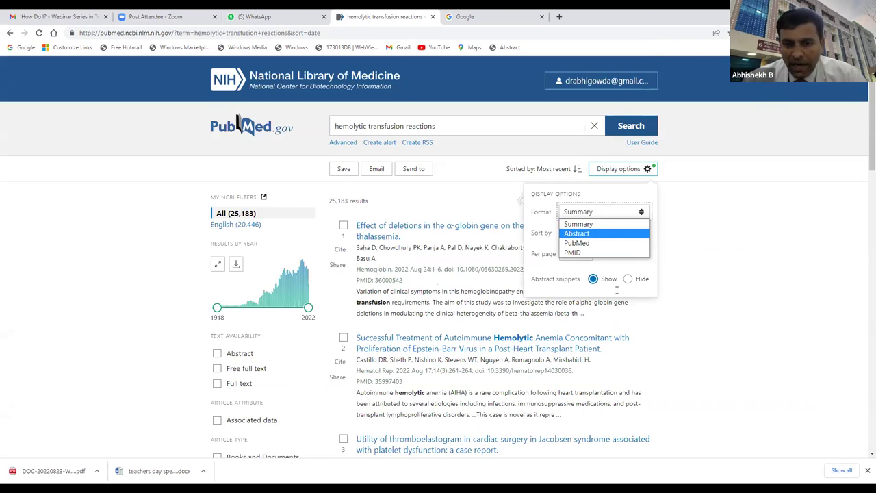
{"action": "left_click", "coordinate": [510, 290]}
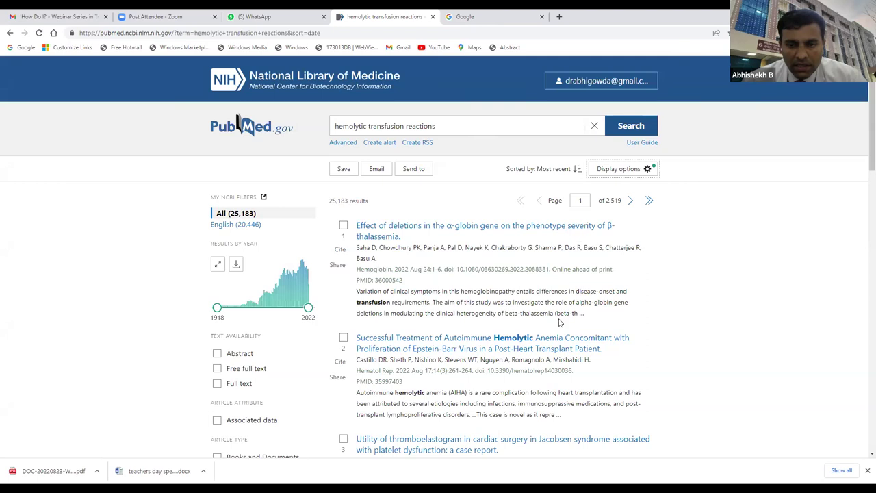
{"action": "key", "text": "Return"}
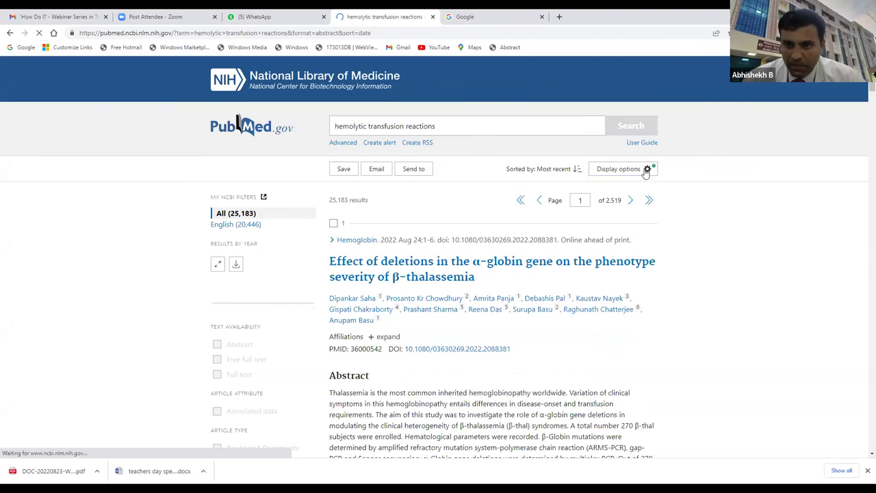
{"action": "scroll", "coordinate": [634, 212], "scroll_direction": "down", "scroll_amount": 4}
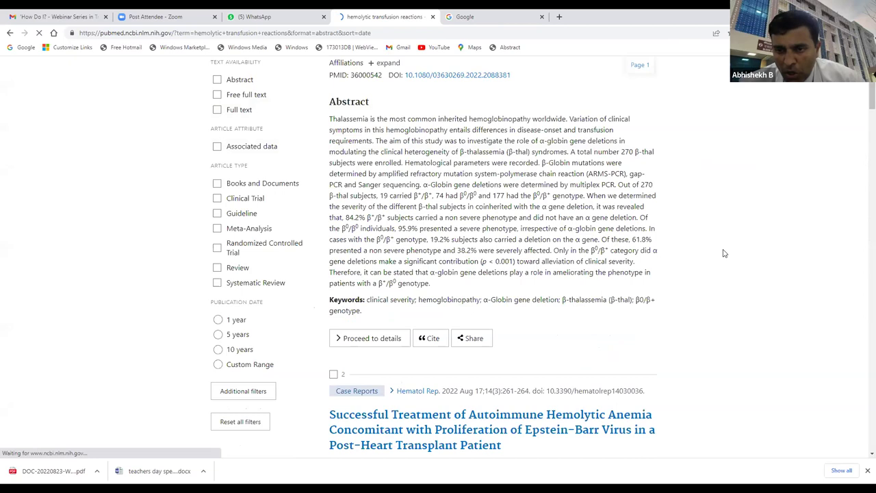
{"action": "scroll", "coordinate": [724, 253], "scroll_direction": "up", "scroll_amount": 4}
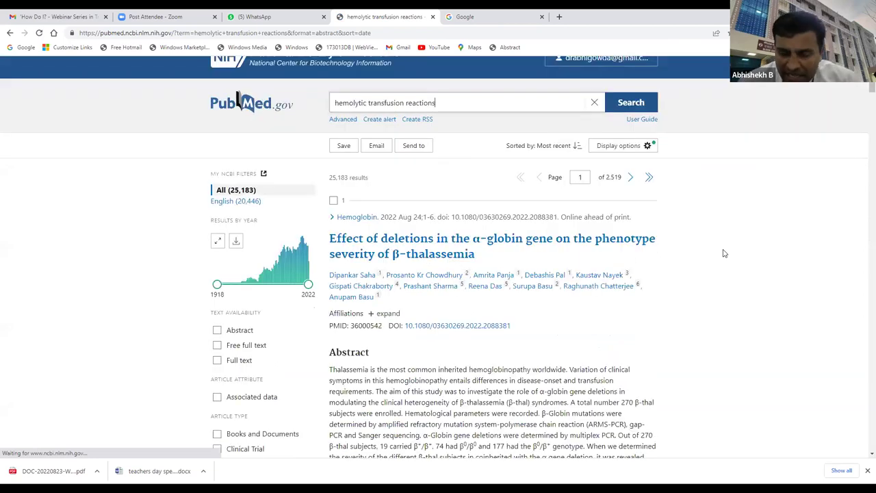
{"action": "scroll", "coordinate": [724, 253], "scroll_direction": "down", "scroll_amount": 2}
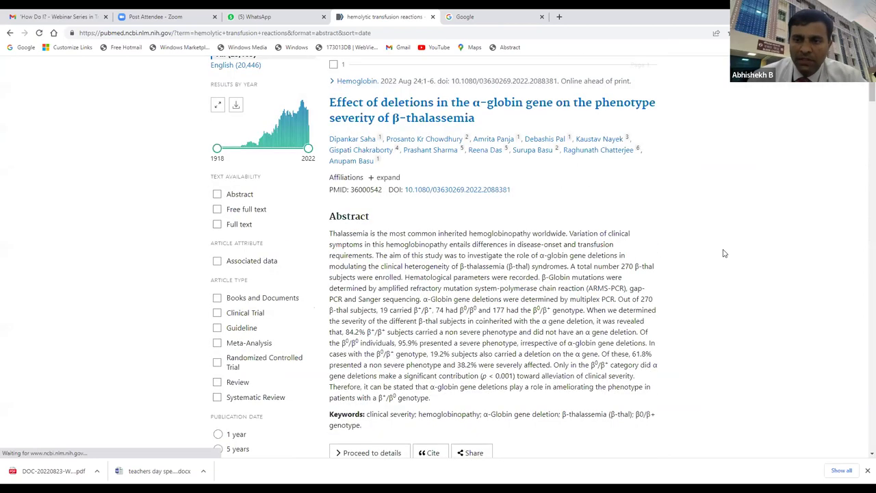
{"action": "scroll", "coordinate": [444, 182], "scroll_direction": "down", "scroll_amount": 1}
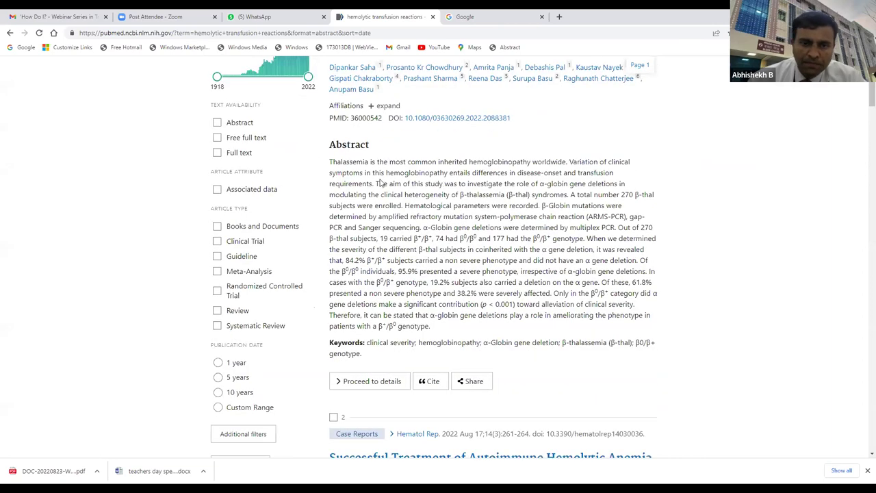
{"action": "scroll", "coordinate": [99, 256], "scroll_direction": "down", "scroll_amount": 6}
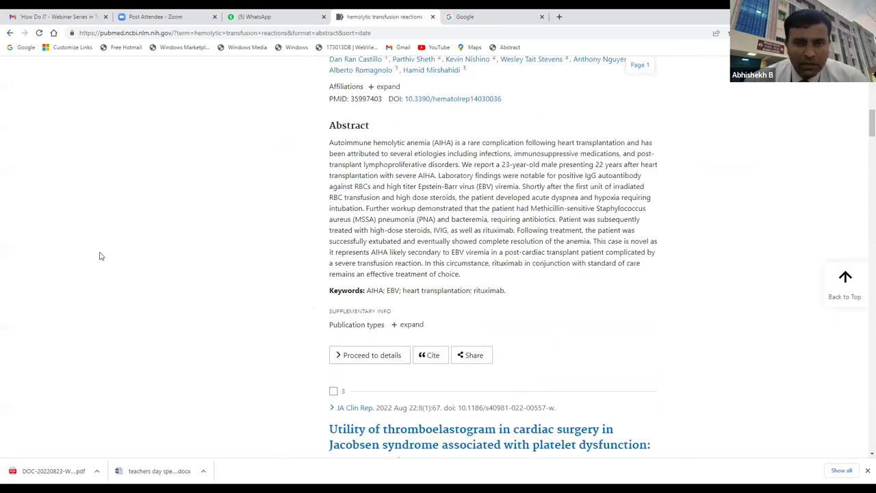
{"action": "scroll", "coordinate": [100, 256], "scroll_direction": "up", "scroll_amount": 8}
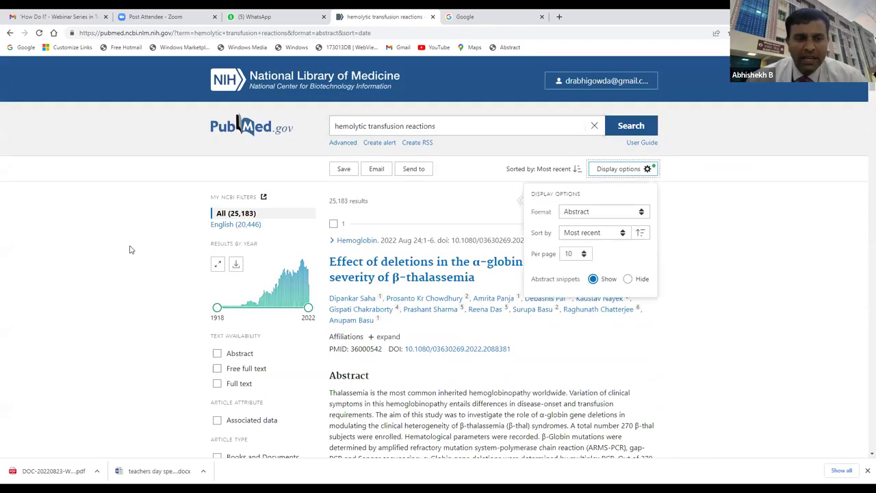
Apply the Full text filter, narrowing results to 17,706, and scroll through the list
{"action": "key", "text": "Tab"}
{"action": "key", "text": "space"}
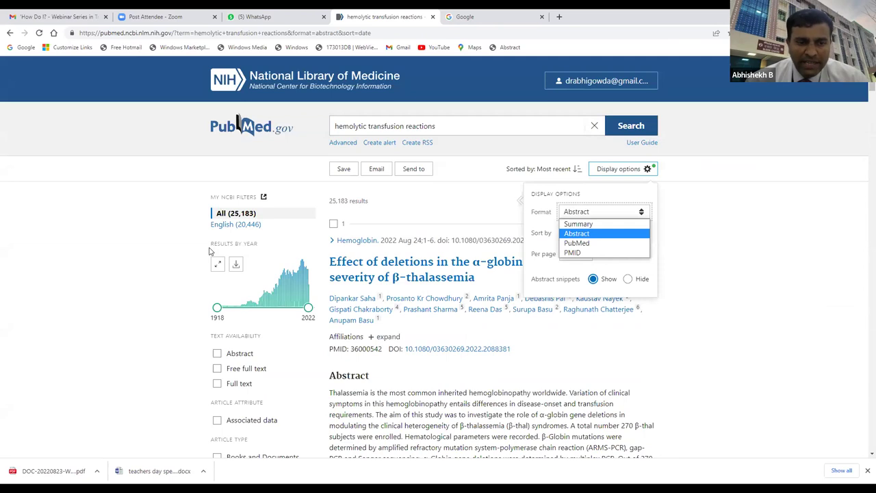
{"action": "key", "text": "Up"}
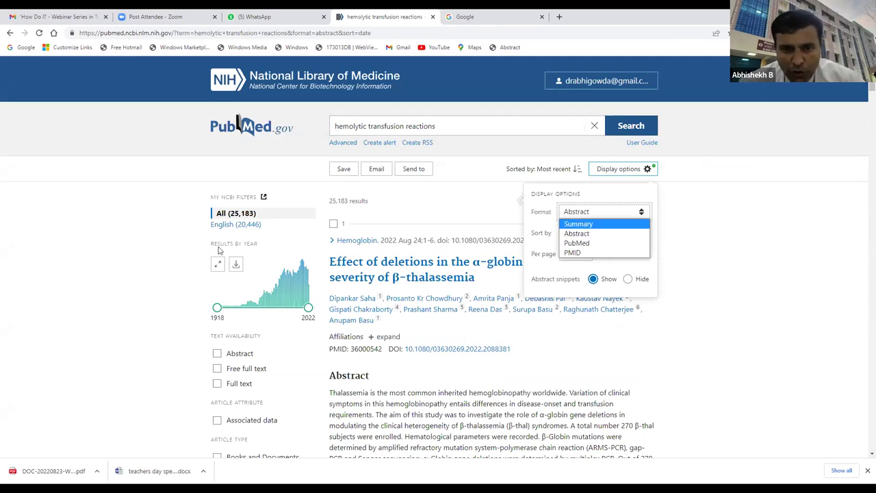
{"action": "scroll", "coordinate": [219, 250], "scroll_direction": "down", "scroll_amount": 2}
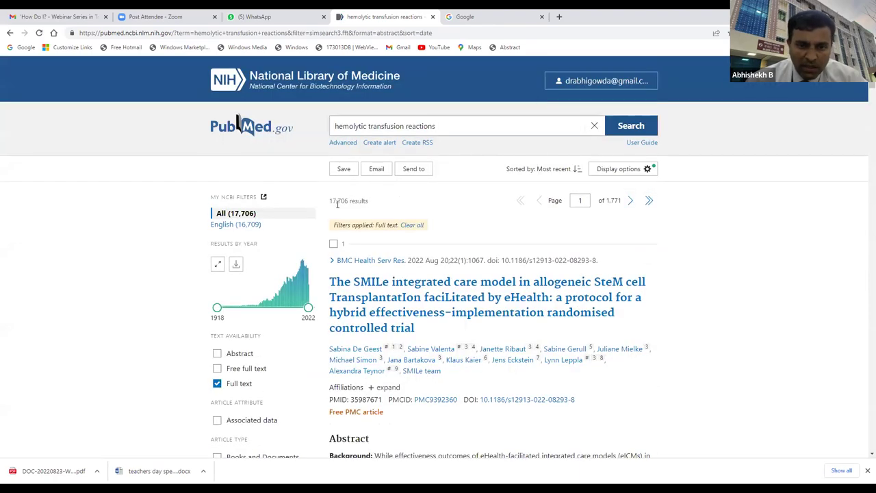
{"action": "scroll", "coordinate": [192, 226], "scroll_direction": "down", "scroll_amount": 1}
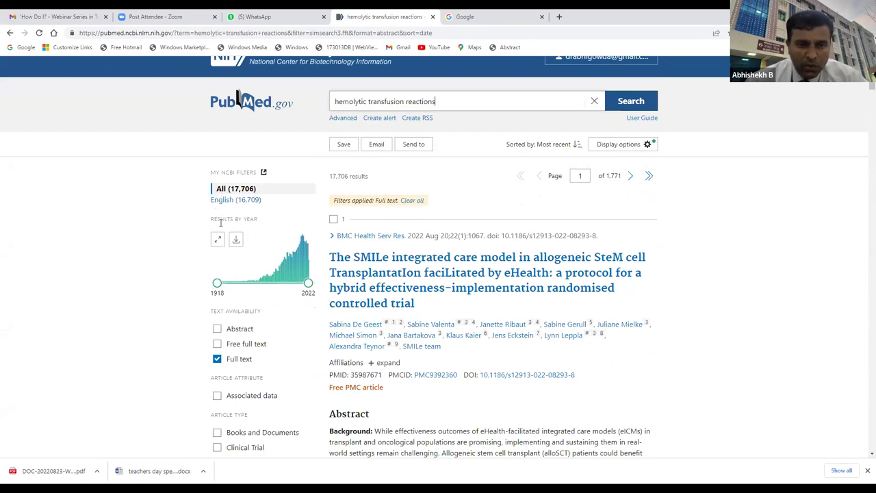
{"action": "scroll", "coordinate": [132, 217], "scroll_direction": "down", "scroll_amount": 2}
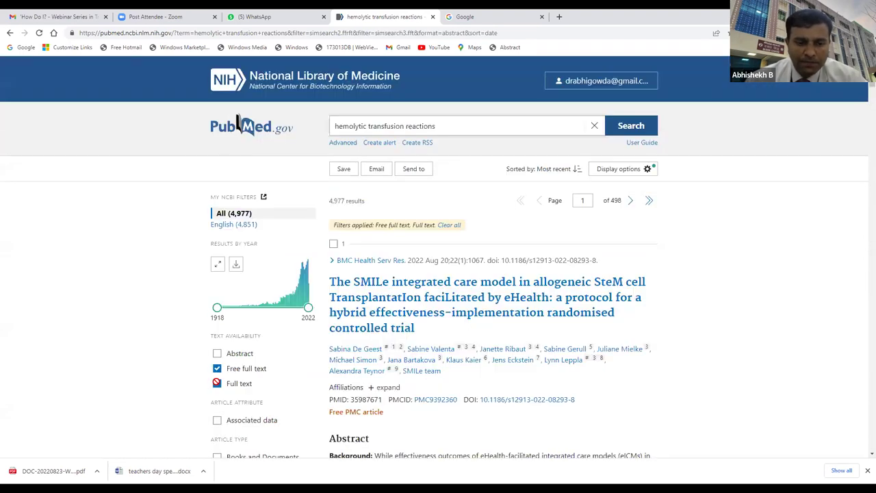
Swap the Full text filter for Free full text and read the first article's abstract
{"action": "left_click", "coordinate": [216, 383]}
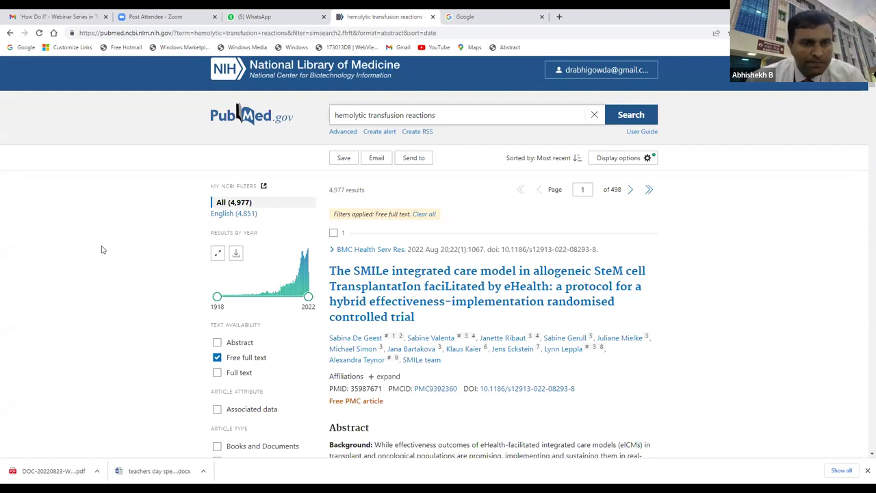
{"action": "scroll", "coordinate": [101, 250], "scroll_direction": "down", "scroll_amount": 4}
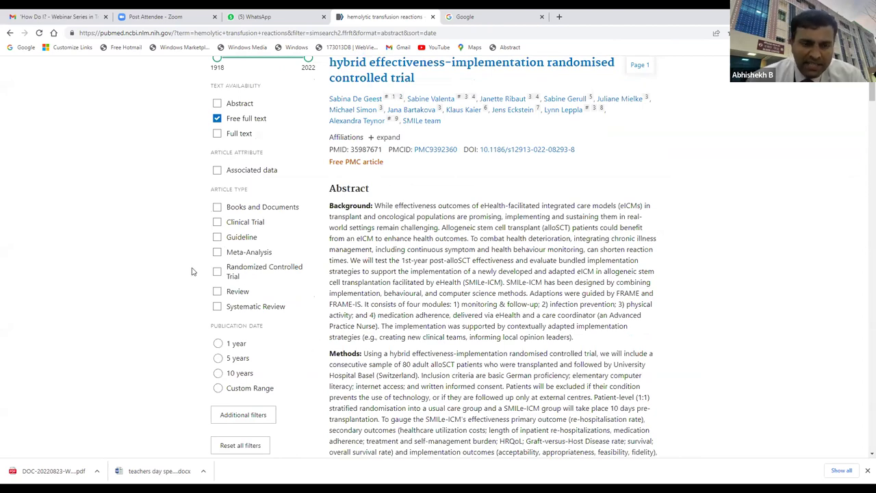
{"action": "scroll", "coordinate": [192, 271], "scroll_direction": "down", "scroll_amount": 3}
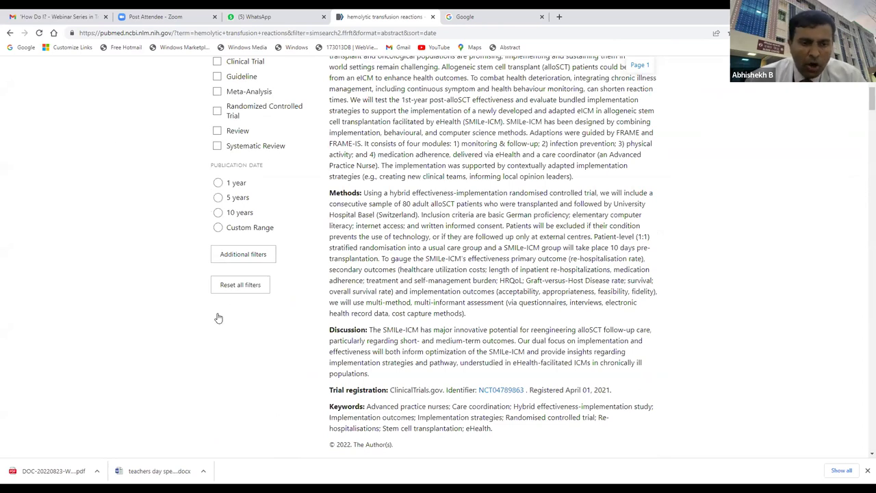
{"action": "scroll", "coordinate": [218, 322], "scroll_direction": "up", "scroll_amount": 3}
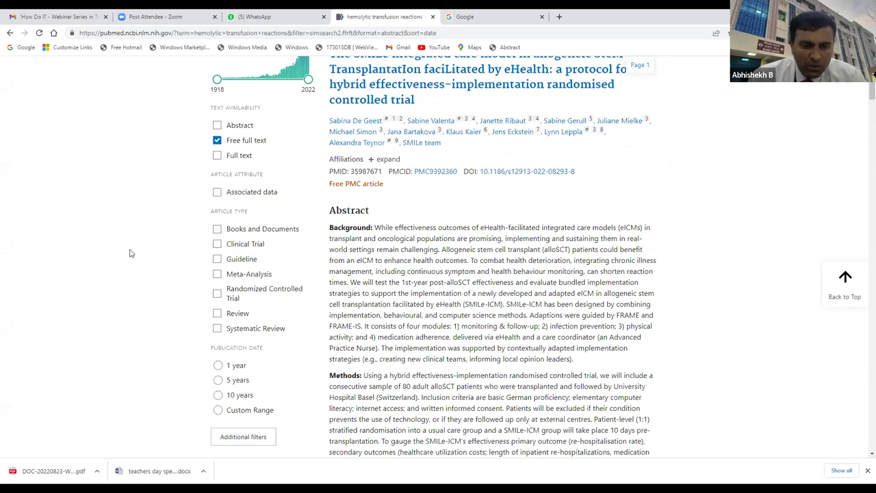
Add the Review article-type filter, cutting the free full-text results to 522
{"action": "left_click", "coordinate": [245, 303]}
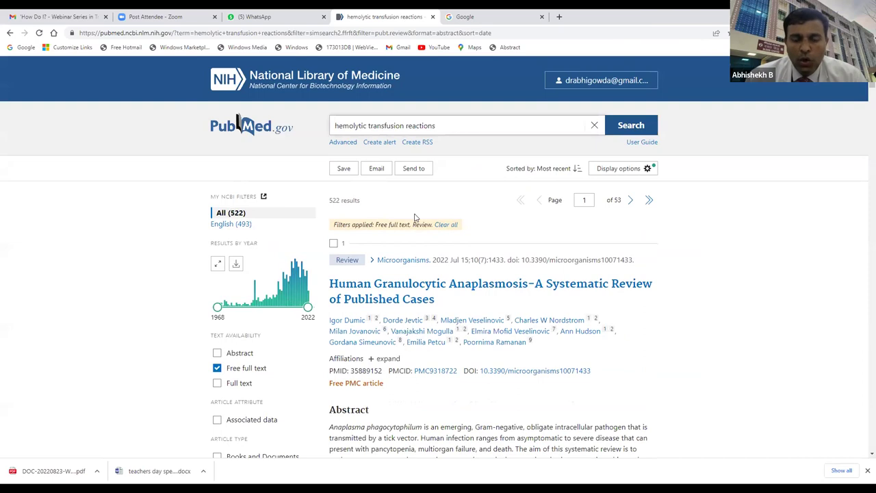
{"action": "scroll", "coordinate": [246, 229], "scroll_direction": "down", "scroll_amount": 1}
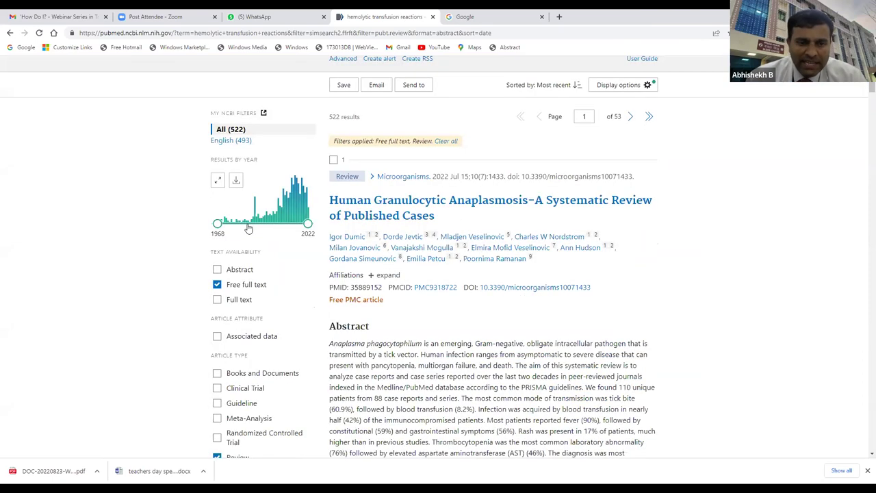
{"action": "scroll", "coordinate": [250, 288], "scroll_direction": "down", "scroll_amount": 3}
{"action": "left_click", "coordinate": [252, 326]}
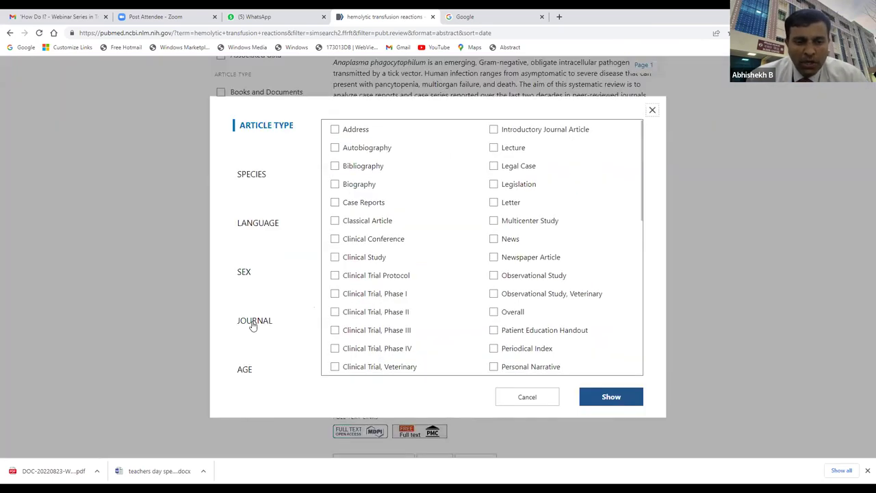
{"action": "scroll", "coordinate": [253, 325], "scroll_direction": "down", "scroll_amount": 2}
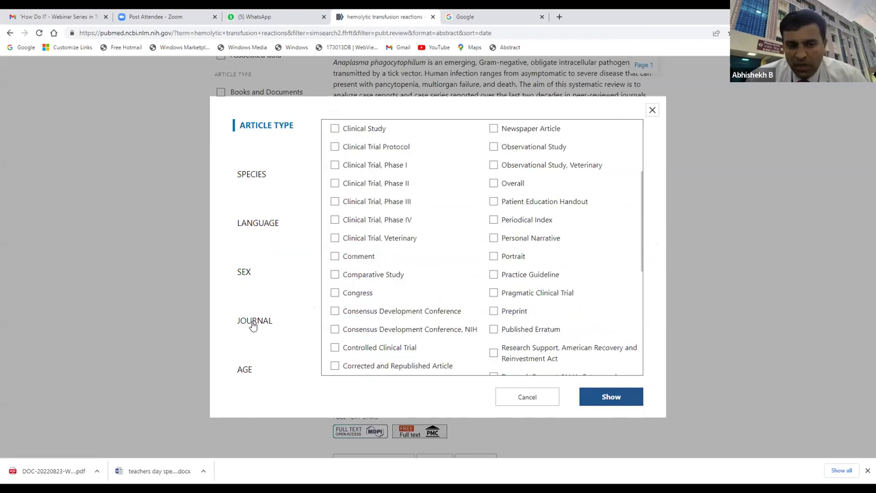
{"action": "scroll", "coordinate": [253, 325], "scroll_direction": "down", "scroll_amount": 1}
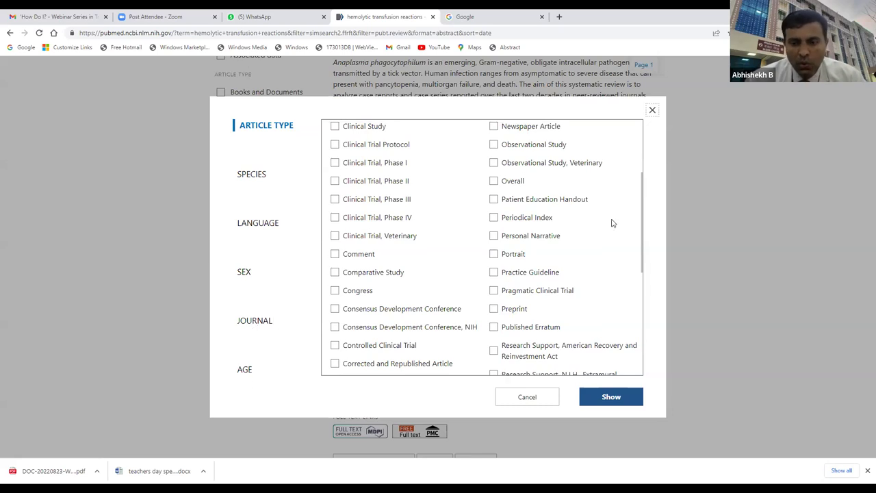
{"action": "left_click", "coordinate": [653, 110]}
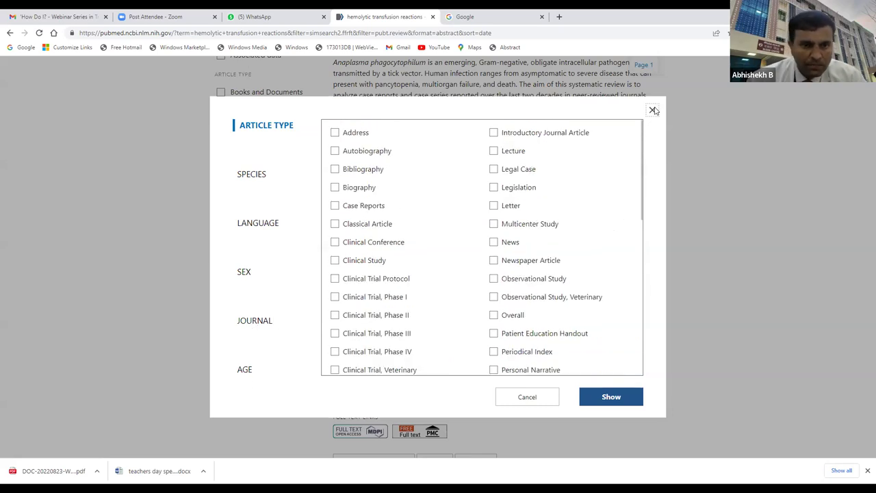
{"action": "left_click", "coordinate": [149, 327]}
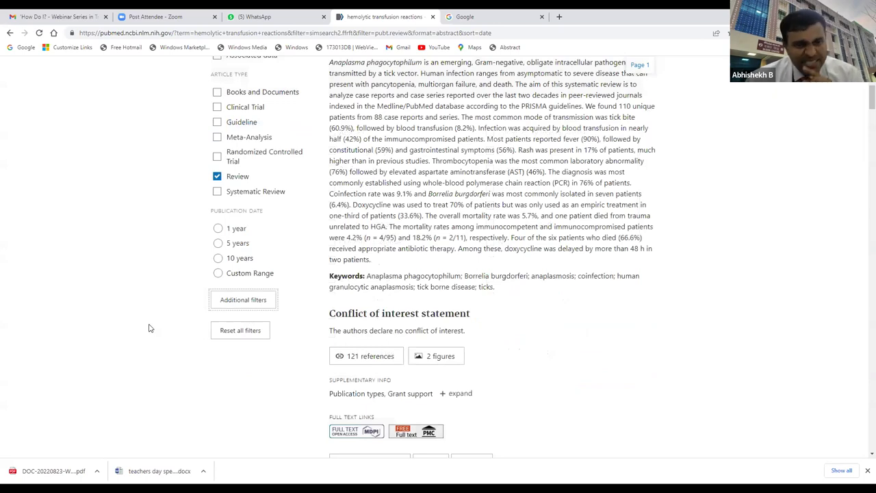
Scroll through the 522 review results, led by a 2022 anaplasmosis systematic review
{"action": "scroll", "coordinate": [149, 328], "scroll_direction": "up", "scroll_amount": 2}
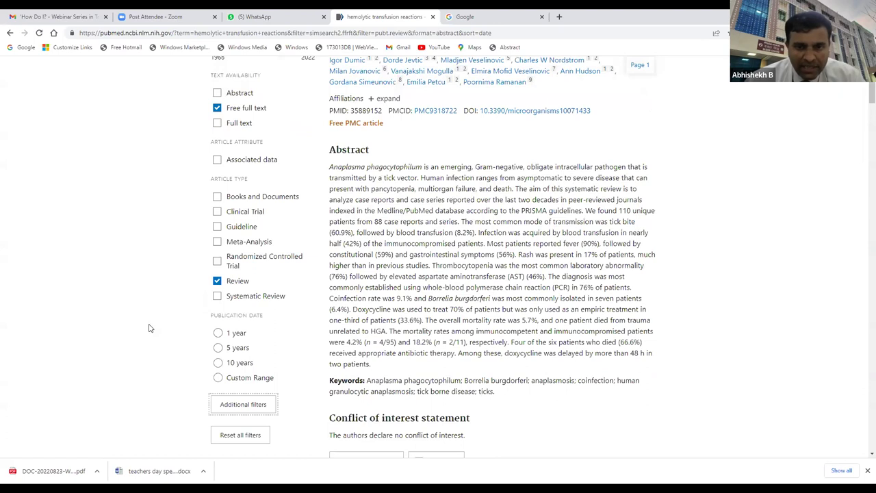
{"action": "scroll", "coordinate": [150, 328], "scroll_direction": "up", "scroll_amount": 2}
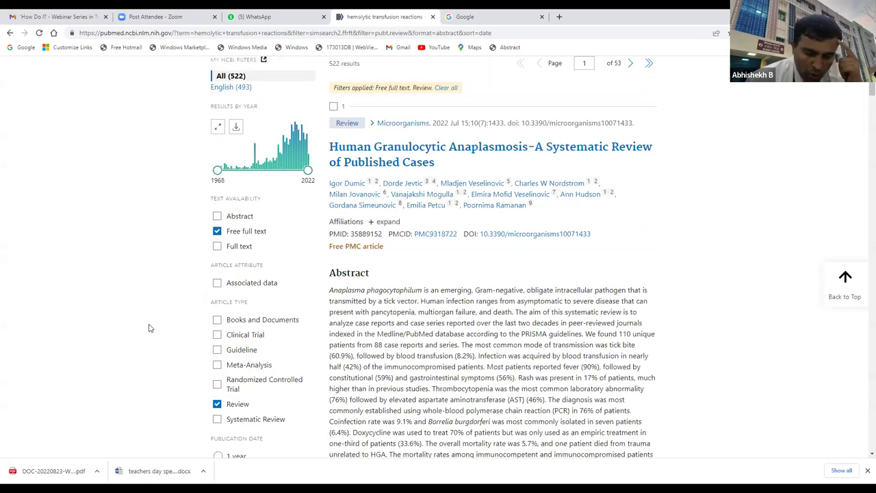
{"action": "scroll", "coordinate": [149, 328], "scroll_direction": "down", "scroll_amount": 4}
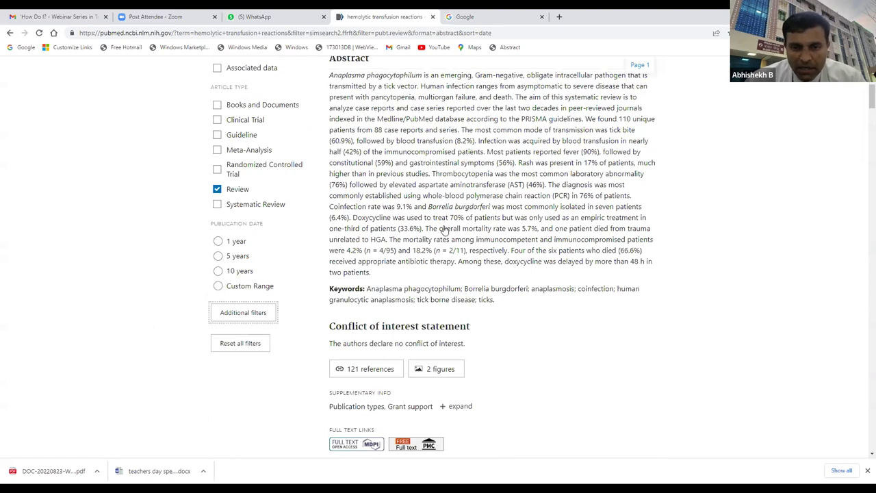
{"action": "scroll", "coordinate": [443, 230], "scroll_direction": "up", "scroll_amount": 5}
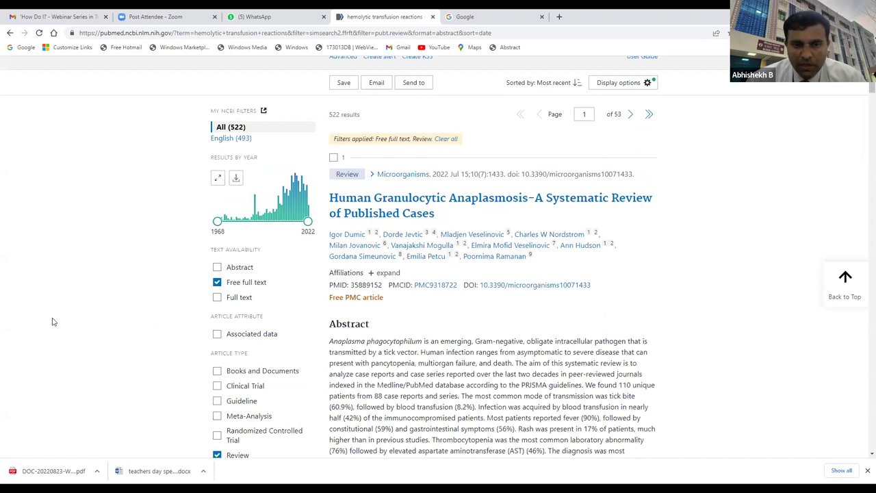
{"action": "scroll", "coordinate": [54, 322], "scroll_direction": "up", "scroll_amount": 2}
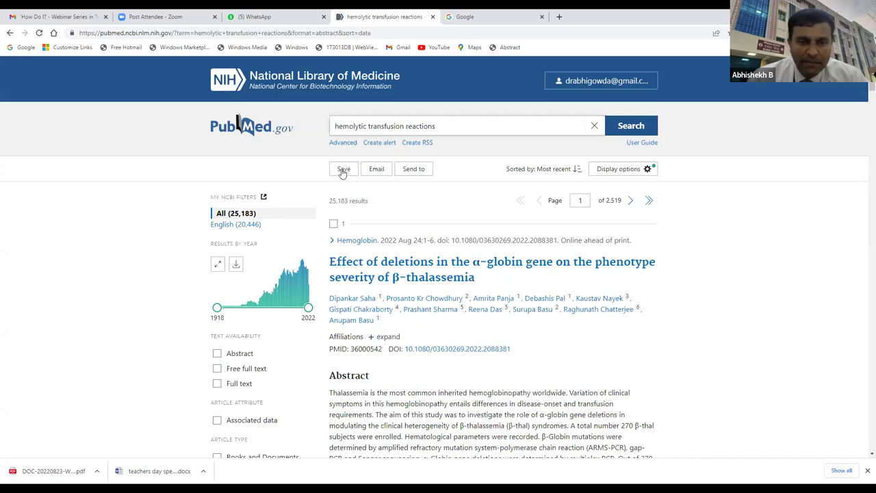
{"action": "left_click", "coordinate": [333, 223]}
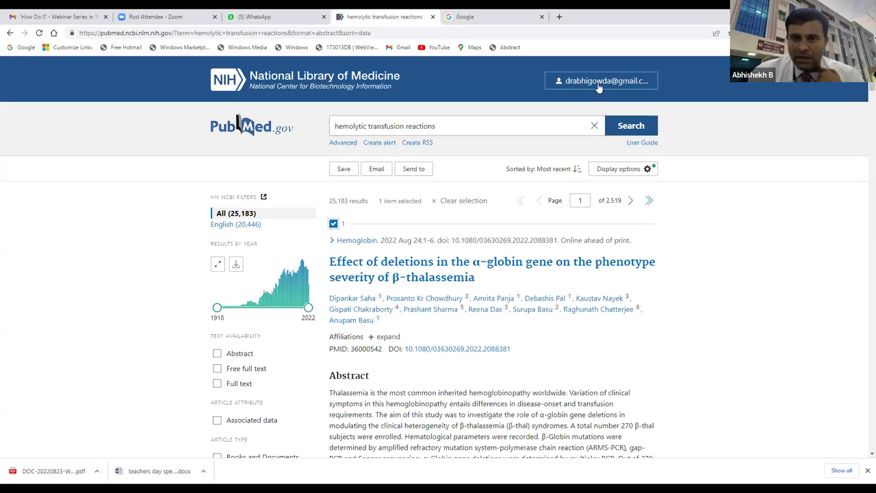
{"action": "scroll", "coordinate": [599, 85], "scroll_direction": "down", "scroll_amount": 2}
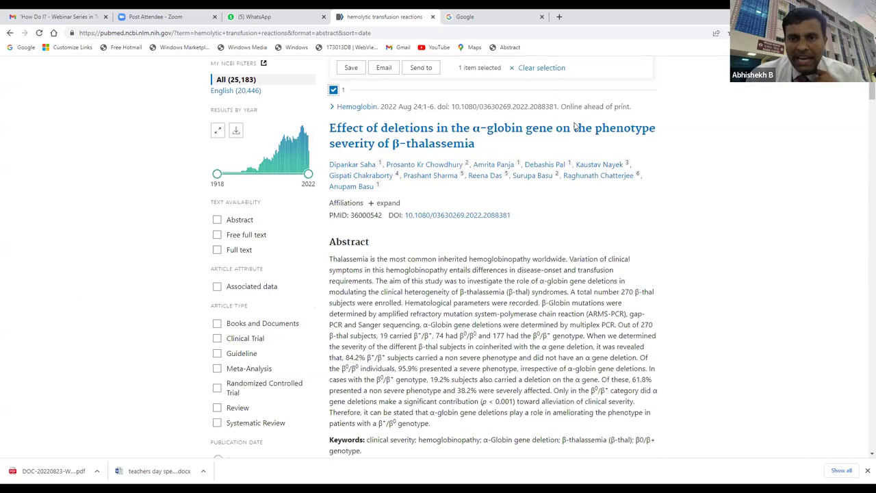
{"action": "scroll", "coordinate": [647, 149], "scroll_direction": "up", "scroll_amount": 2}
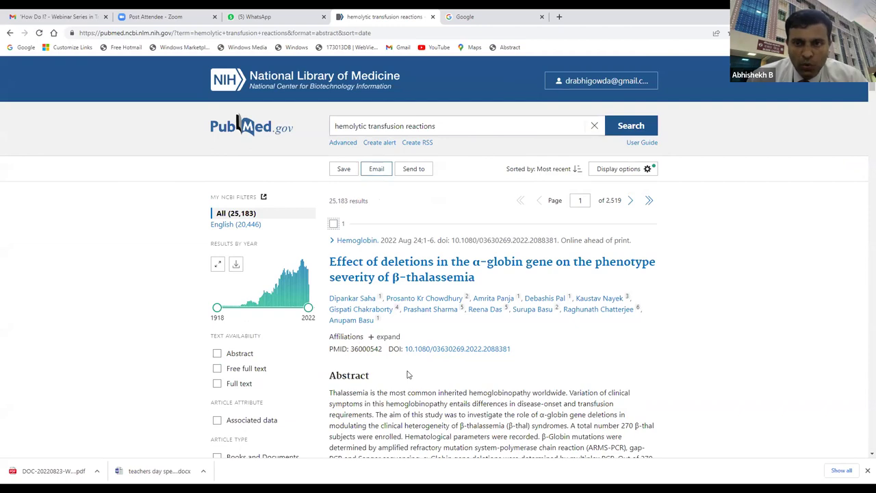
{"action": "scroll", "coordinate": [407, 374], "scroll_direction": "down", "scroll_amount": 1}
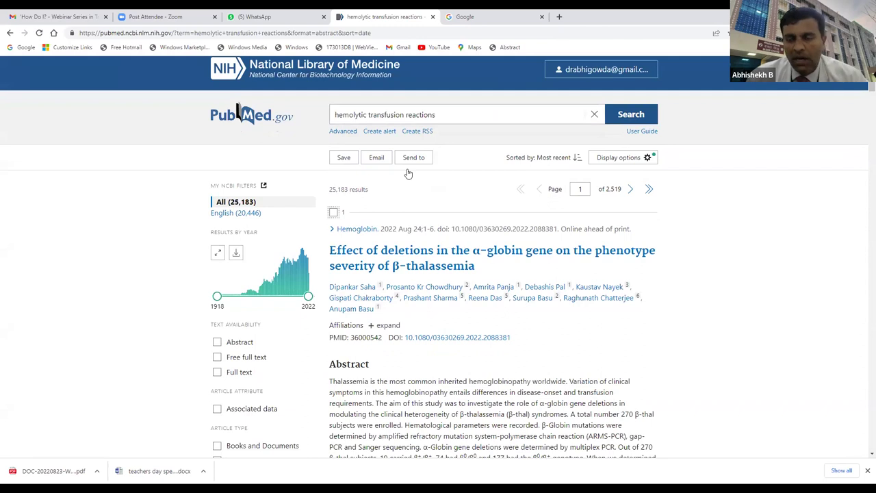
{"action": "scroll", "coordinate": [768, 267], "scroll_direction": "down", "scroll_amount": 1}
{"action": "scroll", "coordinate": [768, 267], "scroll_direction": "down", "scroll_amount": 1}
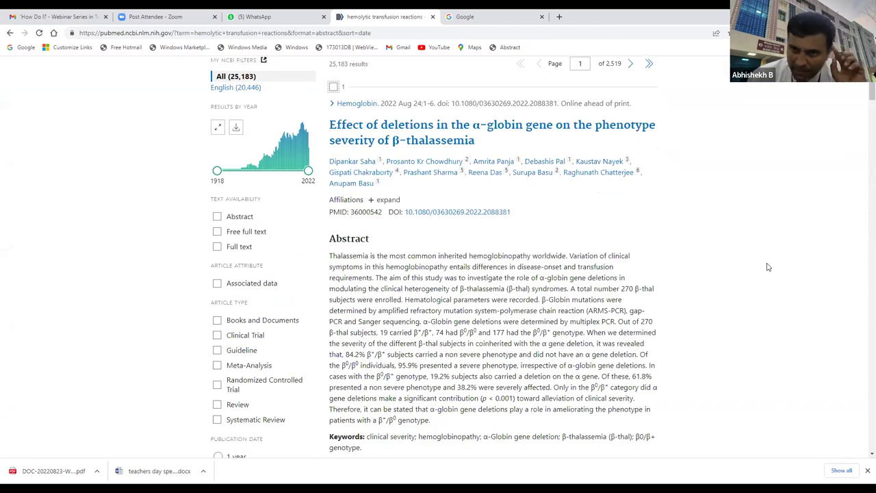
{"action": "scroll", "coordinate": [767, 266], "scroll_direction": "down", "scroll_amount": 8}
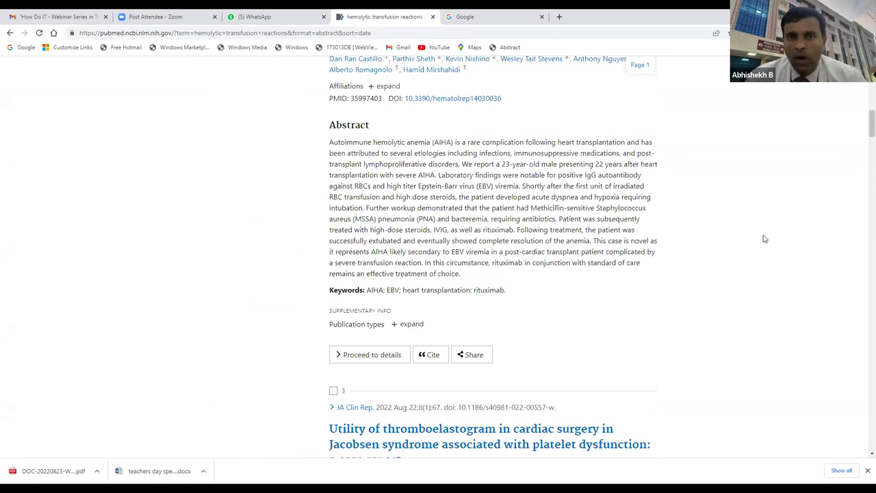
{"action": "scroll", "coordinate": [765, 238], "scroll_direction": "up", "scroll_amount": 5}
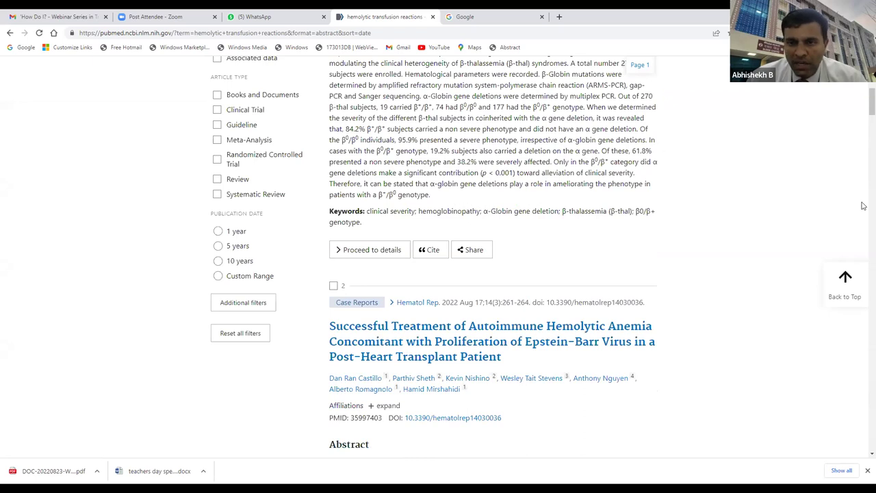
{"action": "scroll", "coordinate": [657, 144], "scroll_direction": "up", "scroll_amount": 5}
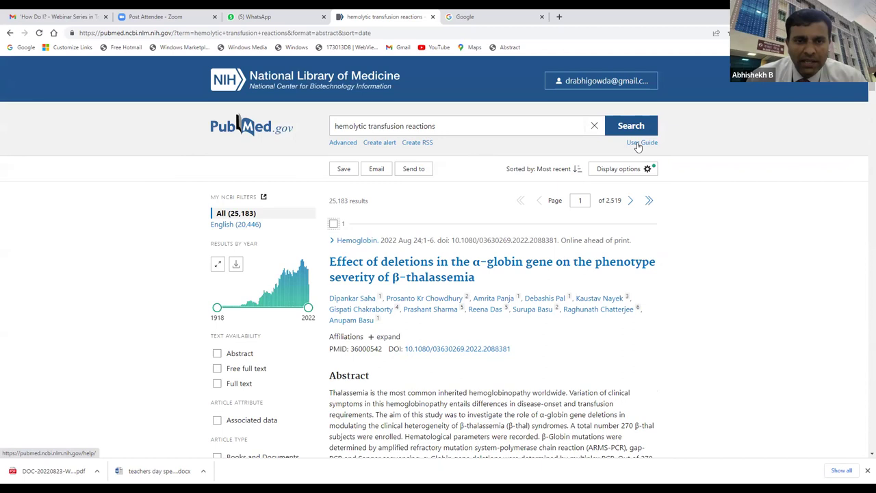
{"action": "left_click", "coordinate": [638, 145]}
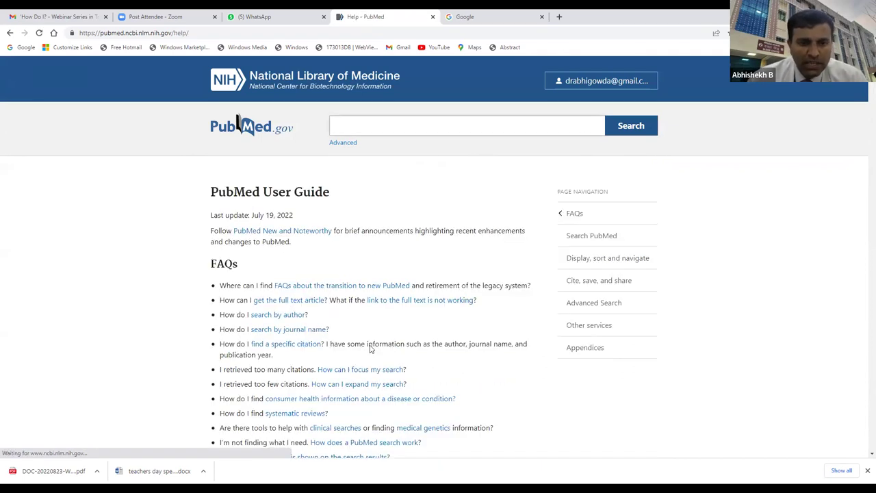
{"action": "scroll", "coordinate": [369, 348], "scroll_direction": "down", "scroll_amount": 4}
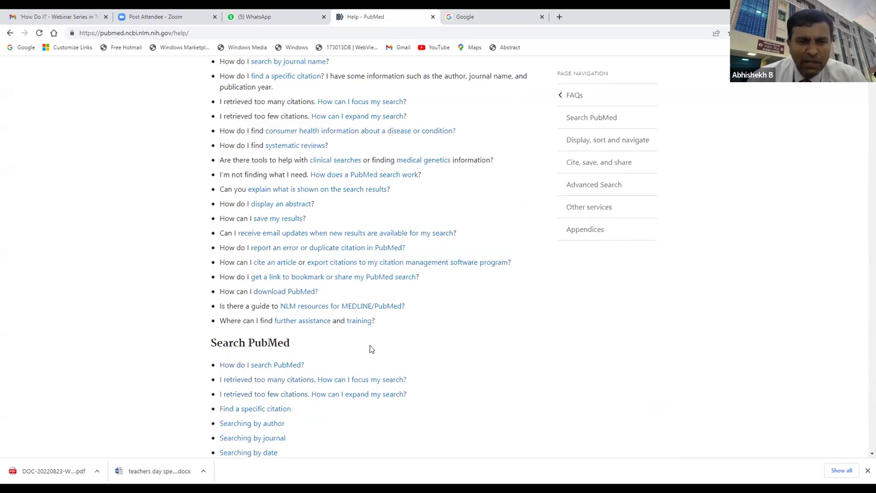
{"action": "scroll", "coordinate": [370, 349], "scroll_direction": "up", "scroll_amount": 1}
{"action": "scroll", "coordinate": [370, 349], "scroll_direction": "up", "scroll_amount": 1}
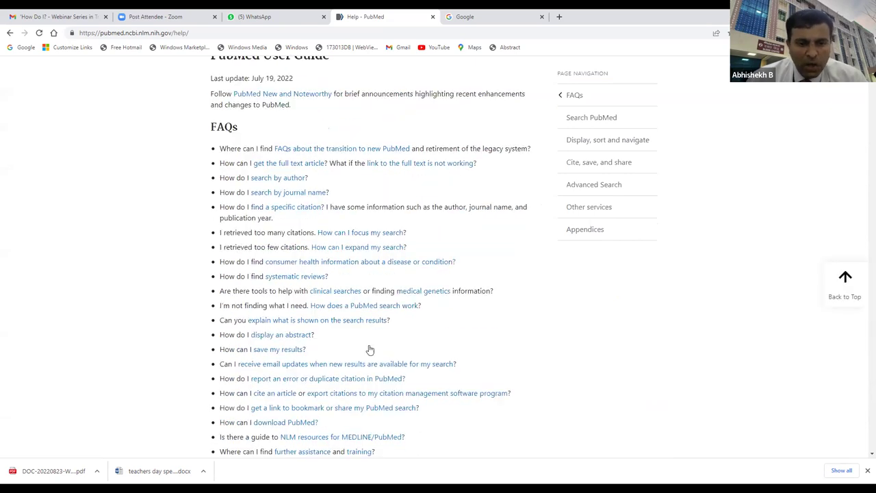
{"action": "left_click", "coordinate": [10, 33]}
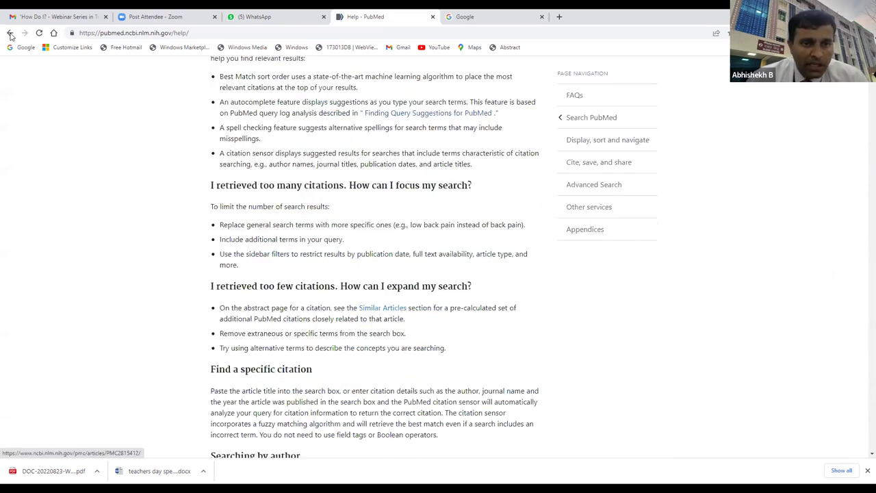
{"action": "scroll", "coordinate": [11, 176], "scroll_direction": "down", "scroll_amount": 3}
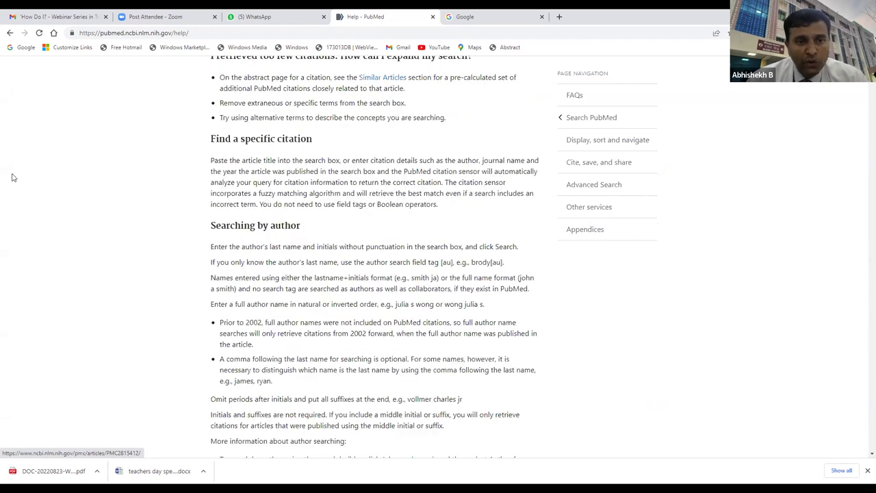
{"action": "scroll", "coordinate": [627, 254], "scroll_direction": "down", "scroll_amount": 4}
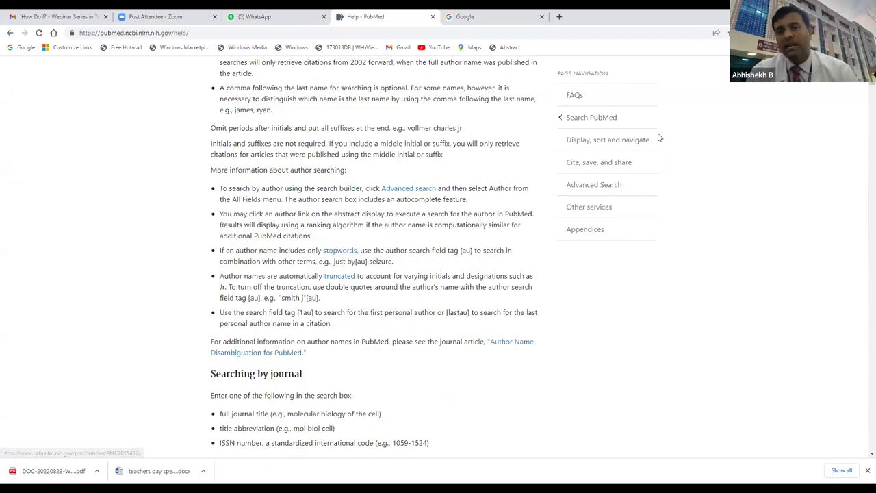
{"action": "scroll", "coordinate": [651, 151], "scroll_direction": "down", "scroll_amount": 10}
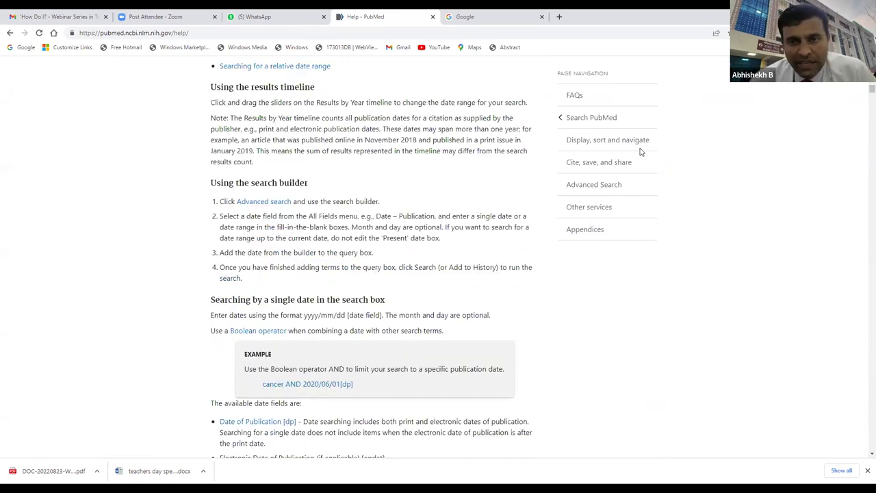
{"action": "key", "text": "alt+Left"}
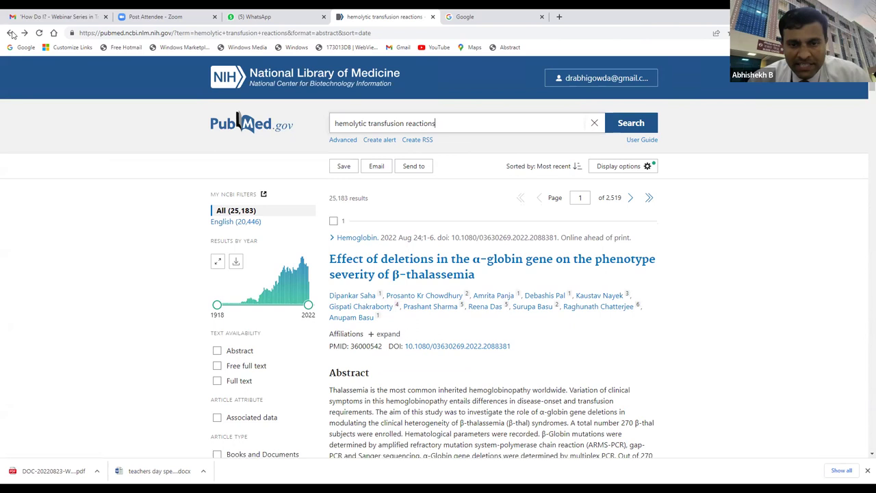
Read down the first result's abstract, then go back to the PubMed home page
{"action": "scroll", "coordinate": [68, 323], "scroll_direction": "down", "scroll_amount": 2}
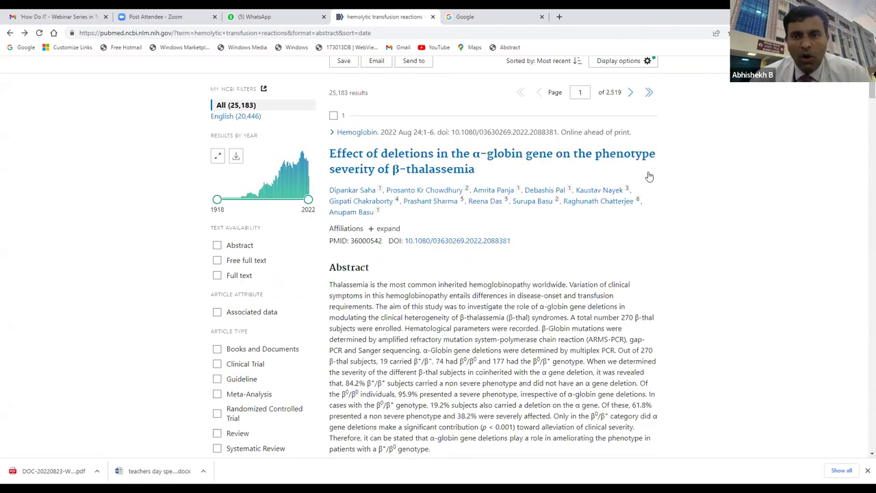
{"action": "scroll", "coordinate": [597, 130], "scroll_direction": "down", "scroll_amount": 1}
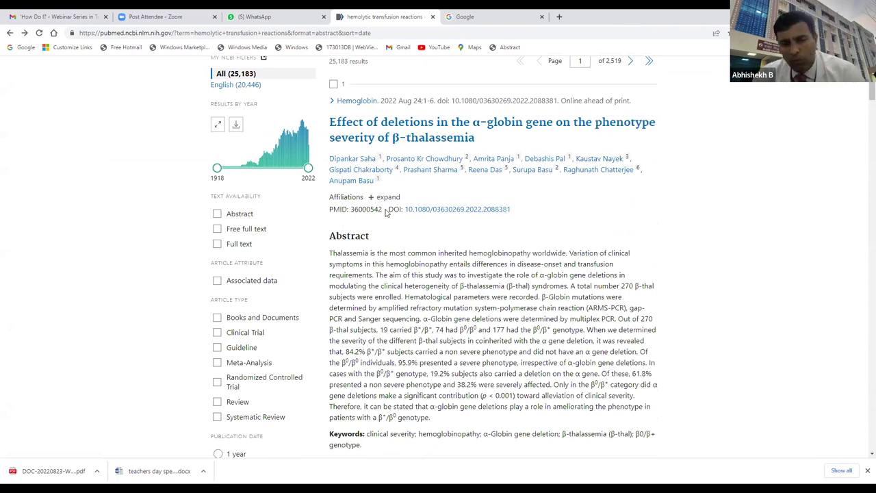
{"action": "scroll", "coordinate": [409, 192], "scroll_direction": "down", "scroll_amount": 2}
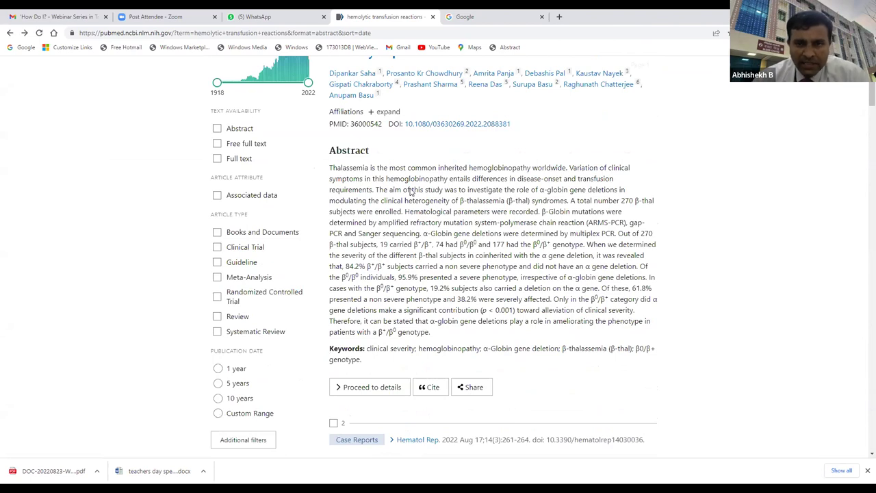
{"action": "scroll", "coordinate": [78, 126], "scroll_direction": "down", "scroll_amount": 1}
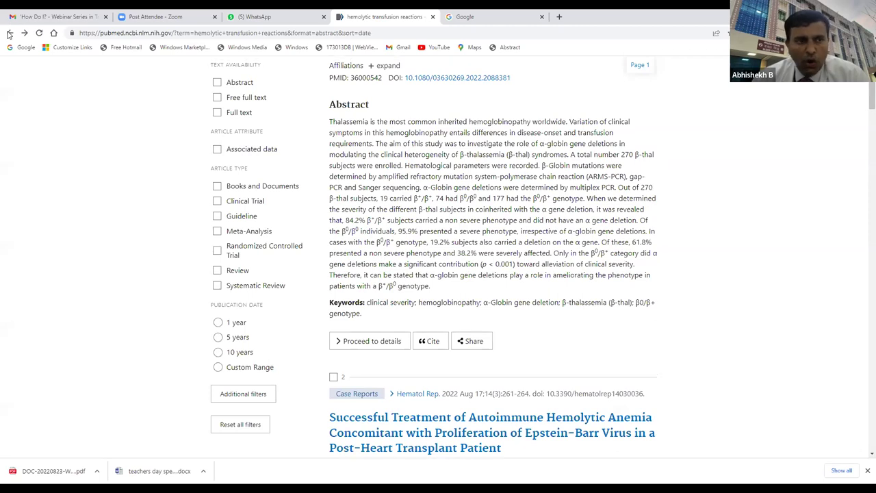
{"action": "left_click", "coordinate": [8, 34]}
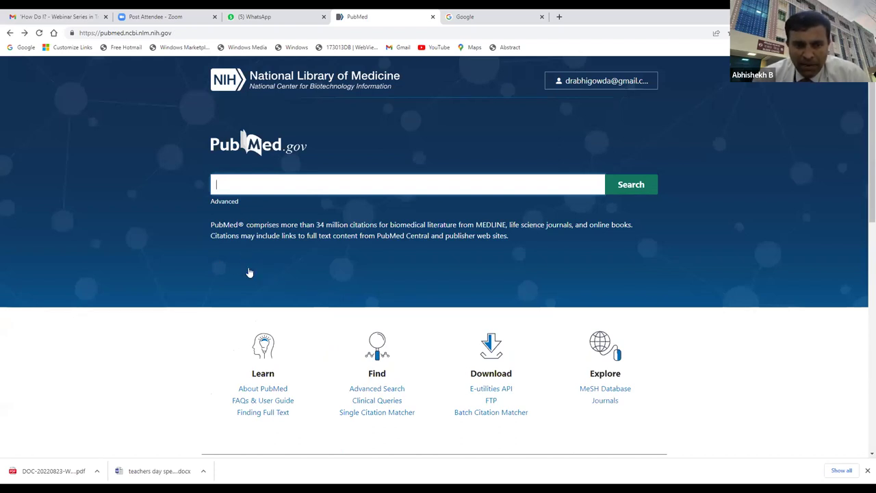
Open the Journals catalog from the Explore section of the PubMed home page
{"action": "scroll", "coordinate": [199, 281], "scroll_direction": "down", "scroll_amount": 2}
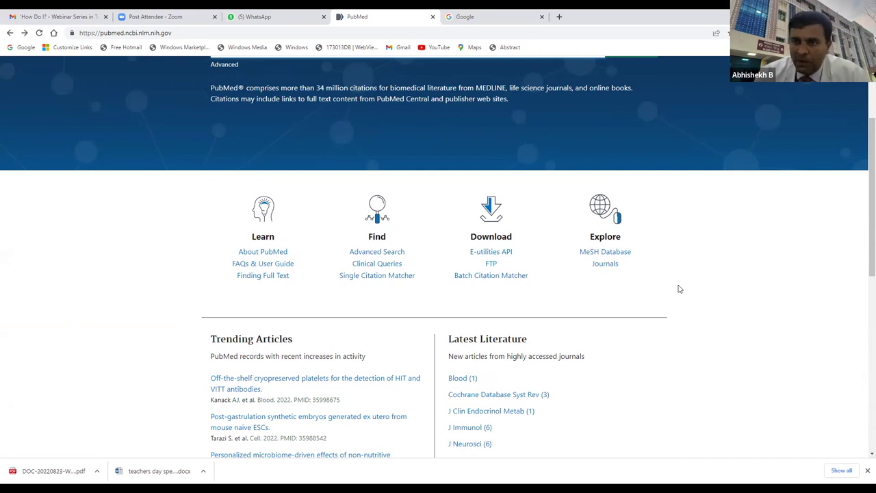
{"action": "left_click", "coordinate": [611, 267]}
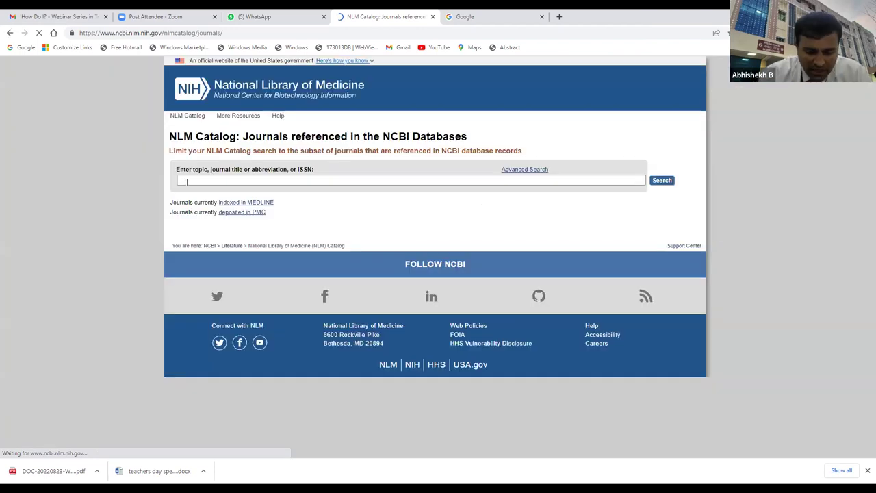
{"action": "type", "text": "Tran"}
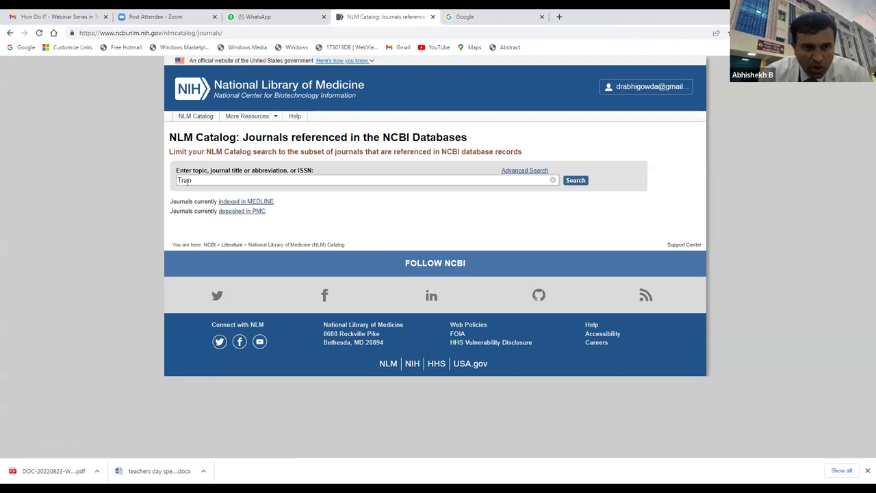
{"action": "key", "text": "BackSpace"}
{"action": "key", "text": "BackSpace"}
{"action": "key", "text": "BackSpace"}
{"action": "key", "text": "BackSpace"}
{"action": "type", "text": "As"}
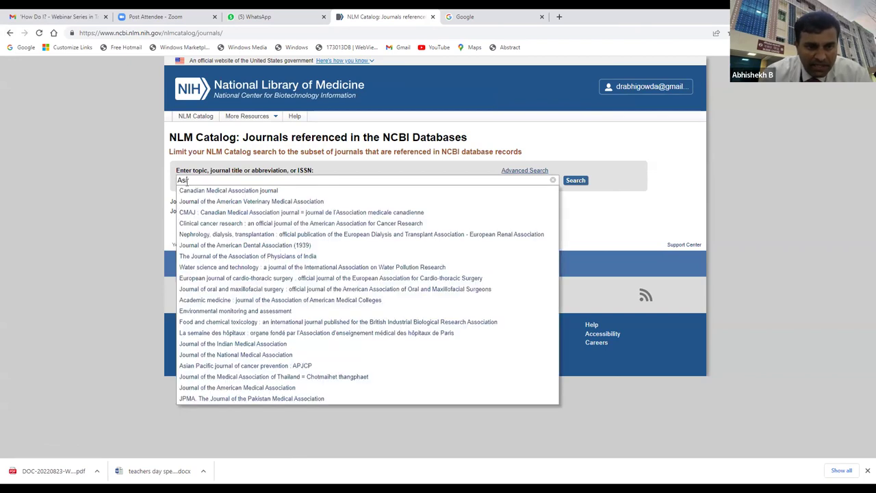
{"action": "type", "text": "ia"}
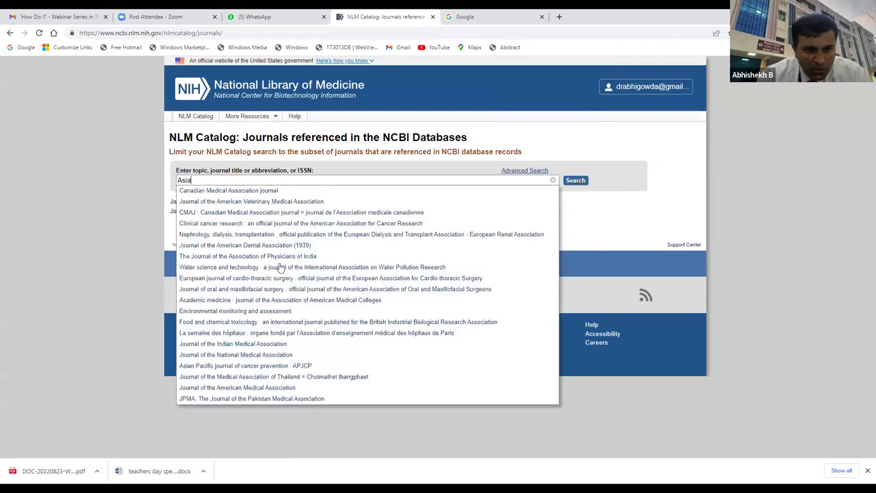
{"action": "type", "text": "n jour"}
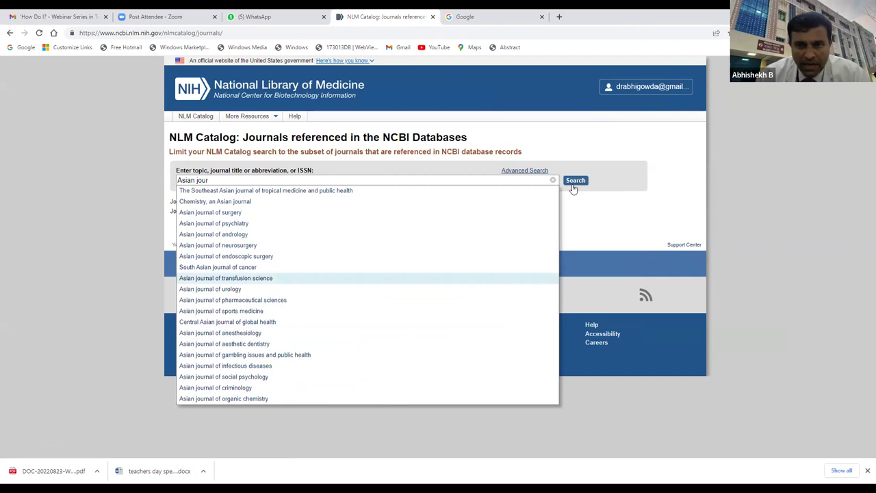
{"action": "key", "text": "Return"}
{"action": "left_click", "coordinate": [573, 183]}
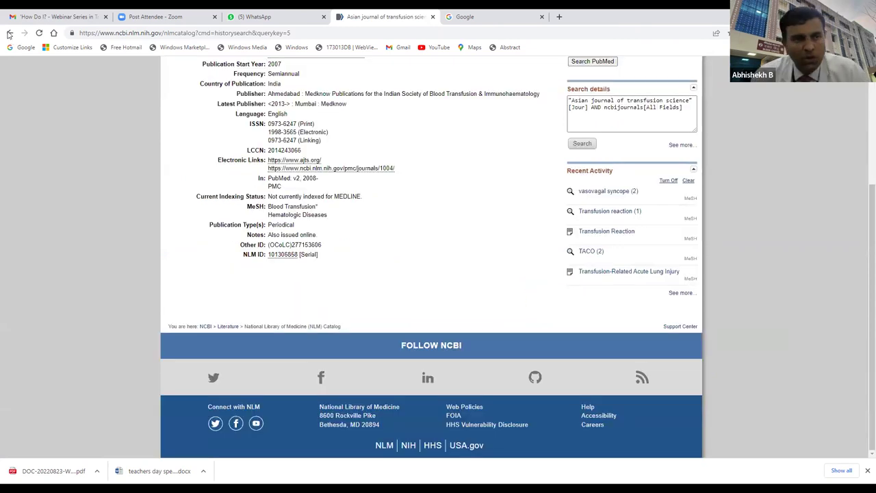
{"action": "left_click", "coordinate": [10, 32]}
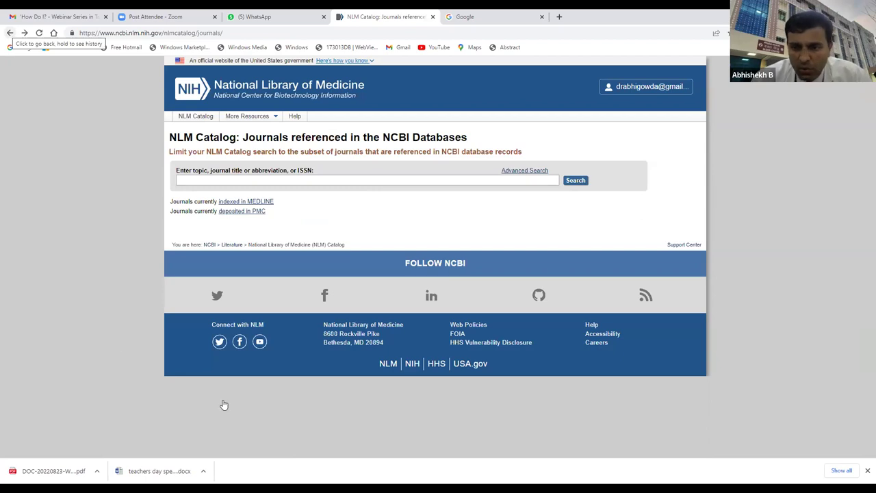
Go to the MeSH Database and enter 'Transfusion reactions' in its search box
{"action": "key", "text": "alt+Left"}
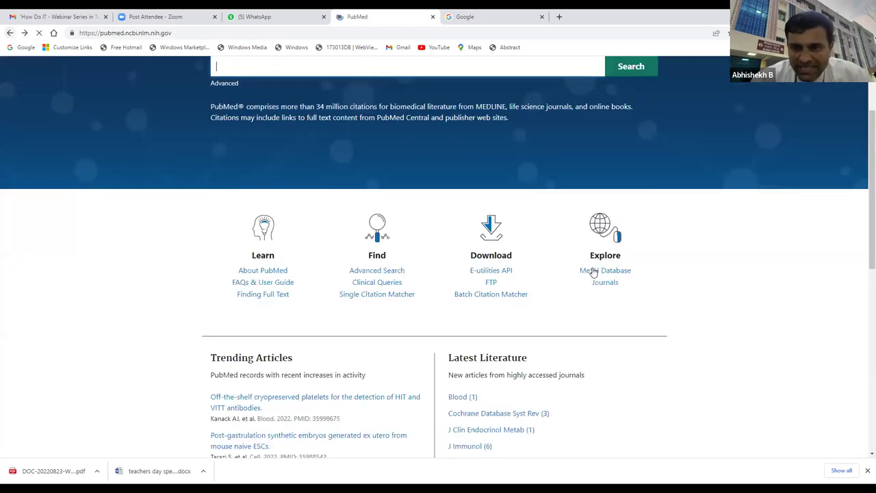
{"action": "left_click", "coordinate": [592, 271]}
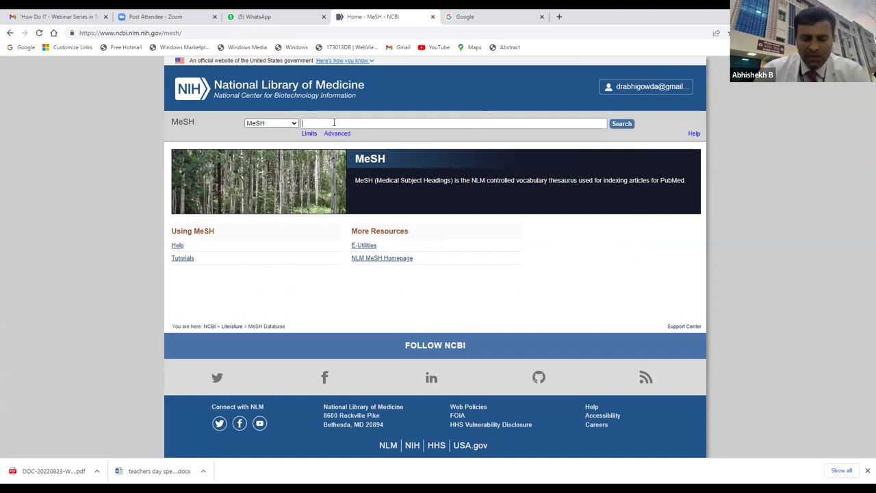
{"action": "type", "text": "Tr"}
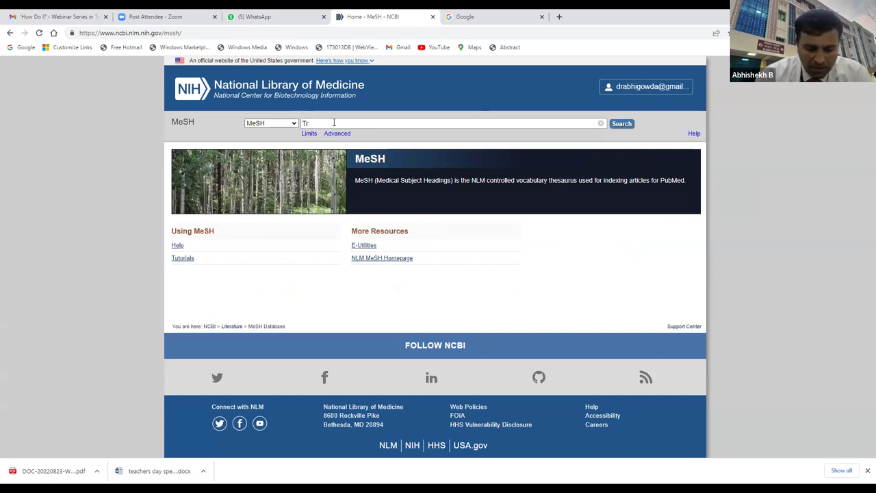
{"action": "type", "text": "an"}
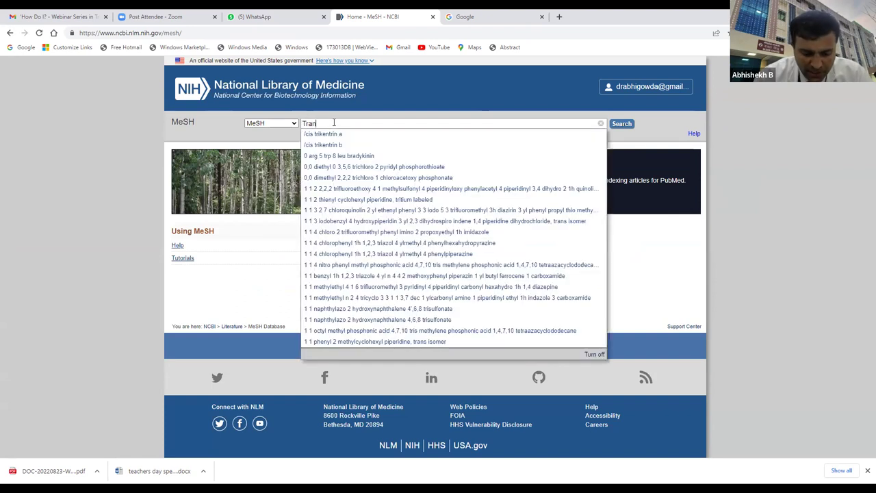
{"action": "type", "text": "s"}
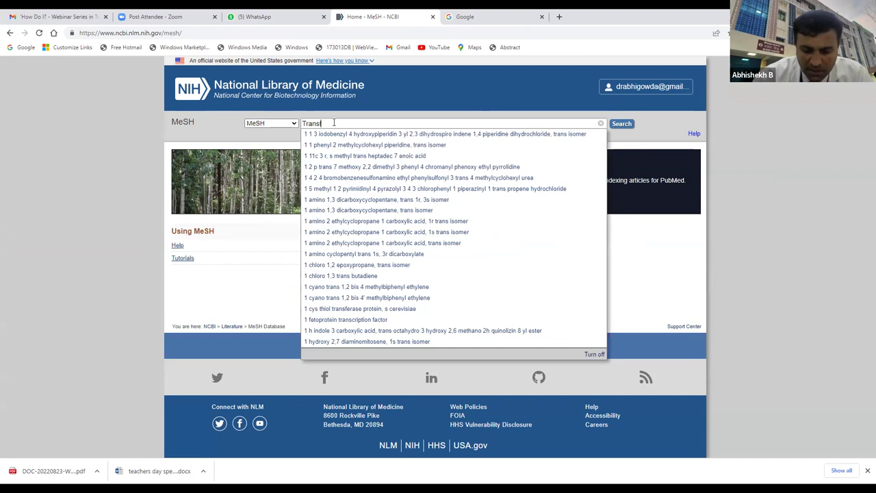
{"action": "type", "text": "fu"}
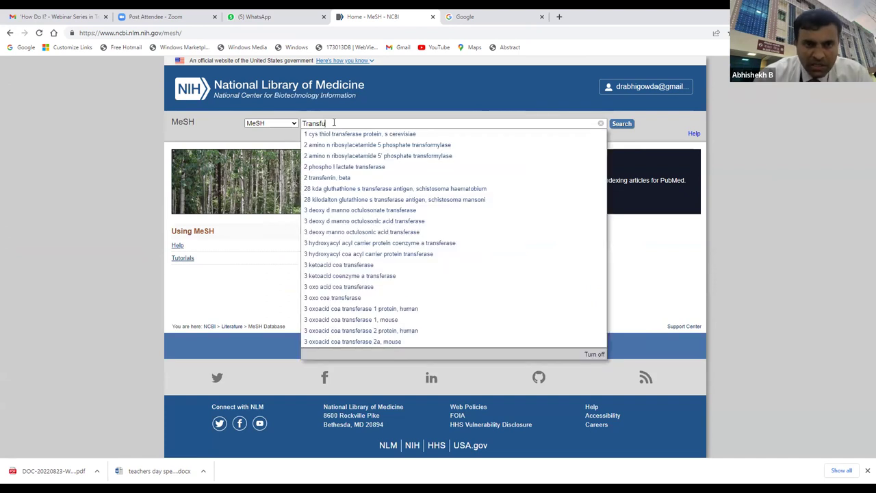
{"action": "type", "text": "sion reaction"}
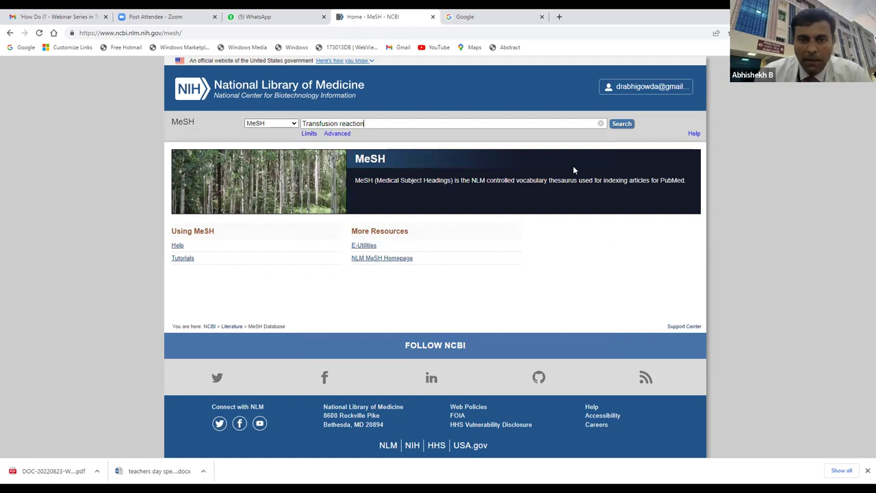
{"action": "type", "text": "s"}
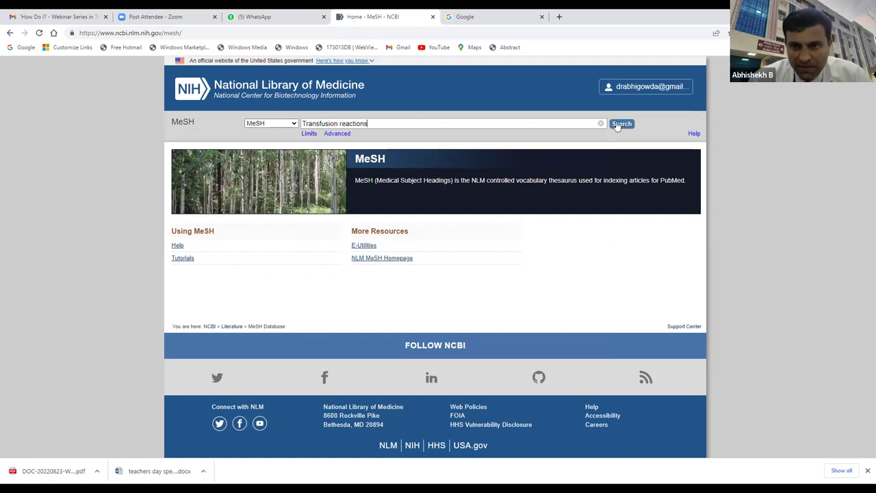
Run the MeSH search for Transfusion reactions and scroll through its entry terms and tree
{"action": "left_click", "coordinate": [618, 126]}
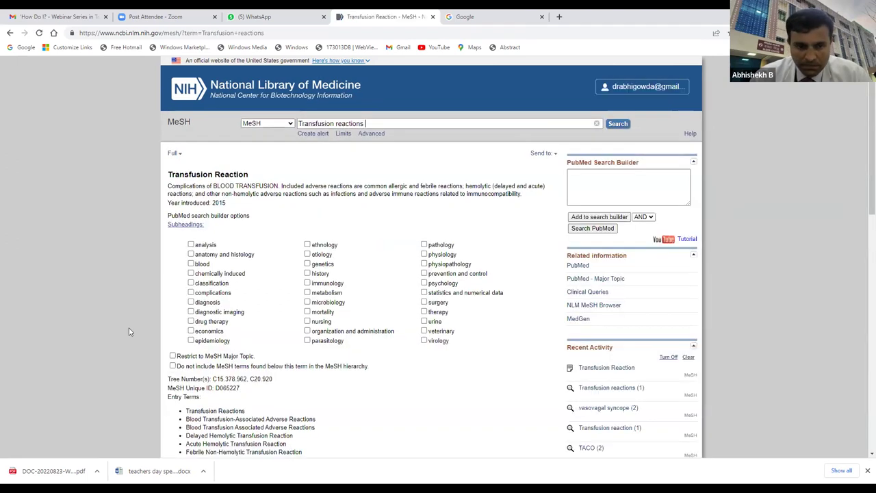
{"action": "scroll", "coordinate": [128, 331], "scroll_direction": "down", "scroll_amount": 1}
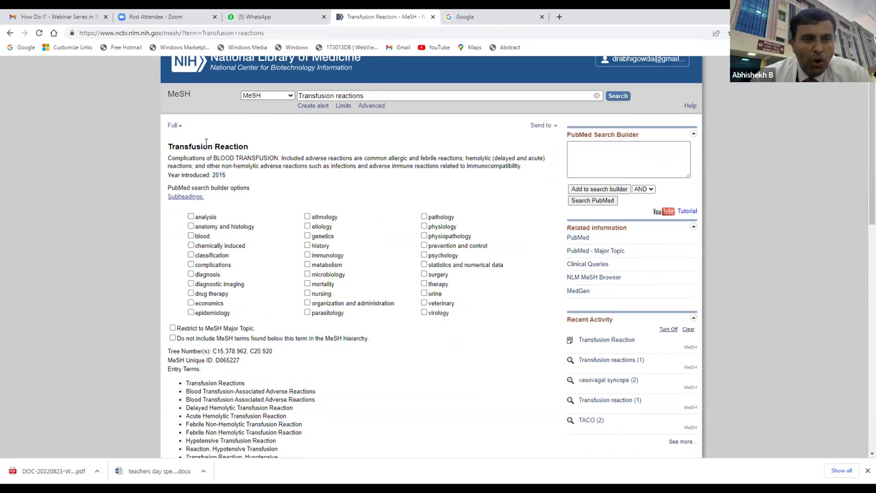
{"action": "scroll", "coordinate": [205, 142], "scroll_direction": "down", "scroll_amount": 3}
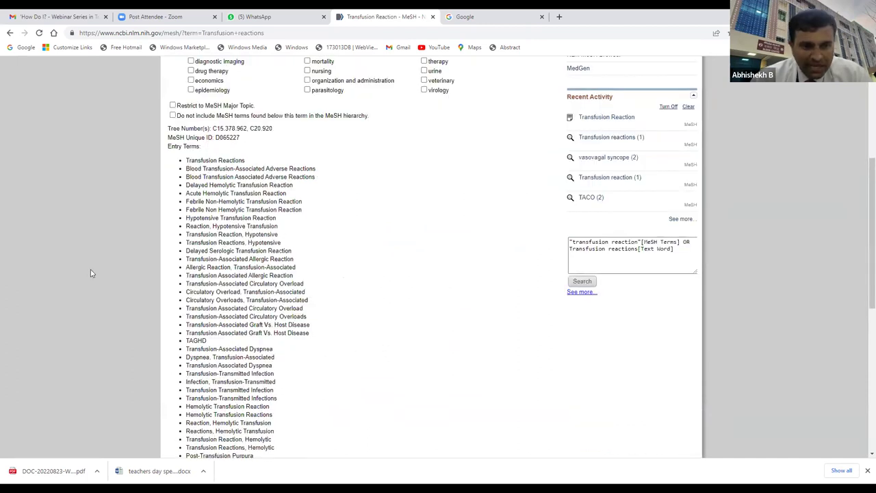
{"action": "scroll", "coordinate": [215, 288], "scroll_direction": "down", "scroll_amount": 1}
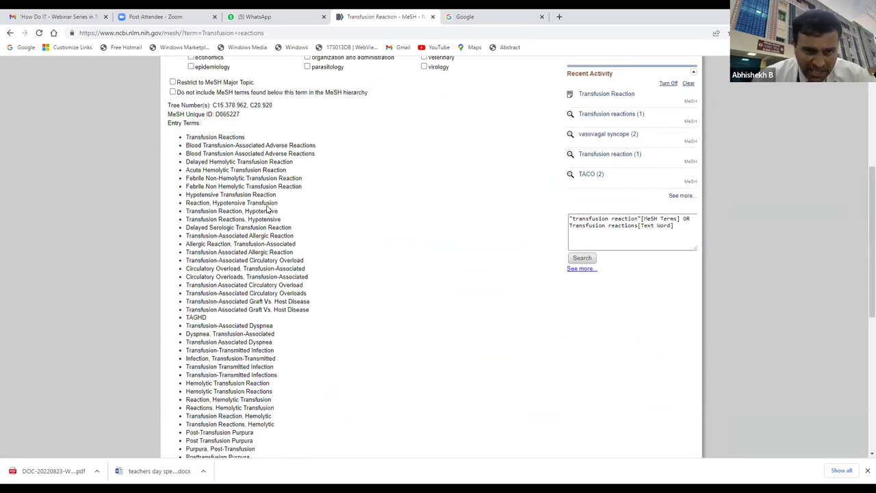
{"action": "scroll", "coordinate": [267, 212], "scroll_direction": "down", "scroll_amount": 1}
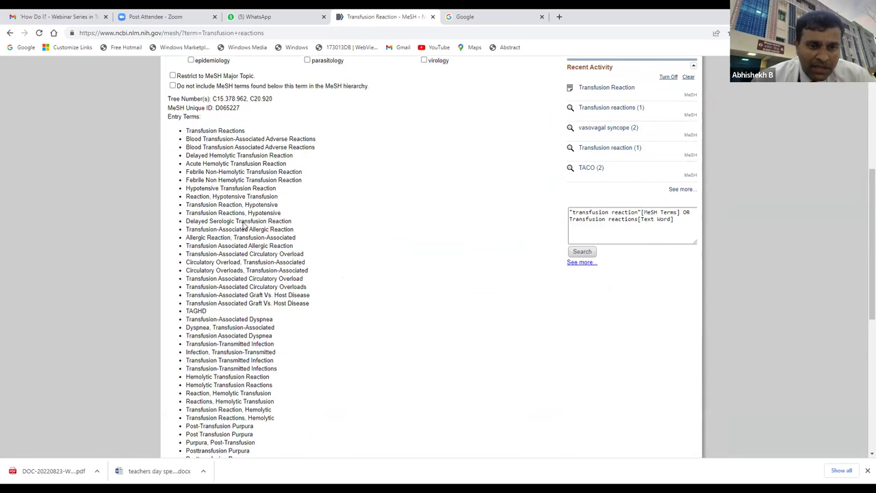
{"action": "scroll", "coordinate": [260, 225], "scroll_direction": "down", "scroll_amount": 5}
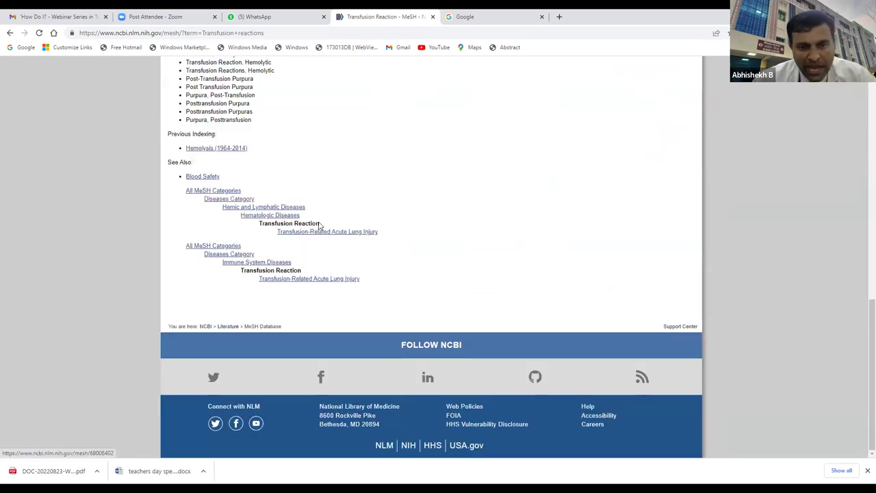
Highlight the Transfusion Reaction heading in the MeSH tree and return to the record's top
{"action": "left_click_drag", "start_coordinate": [259, 224], "coordinate": [320, 226]}
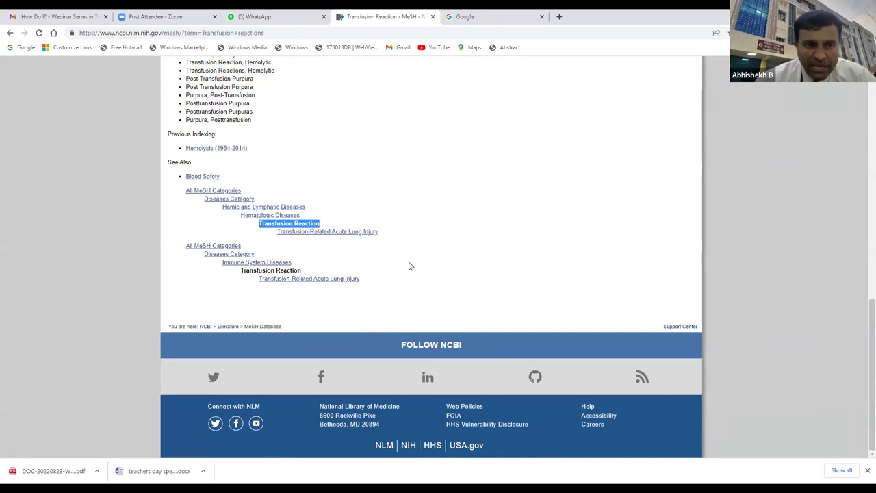
{"action": "scroll", "coordinate": [409, 266], "scroll_direction": "up", "scroll_amount": 1}
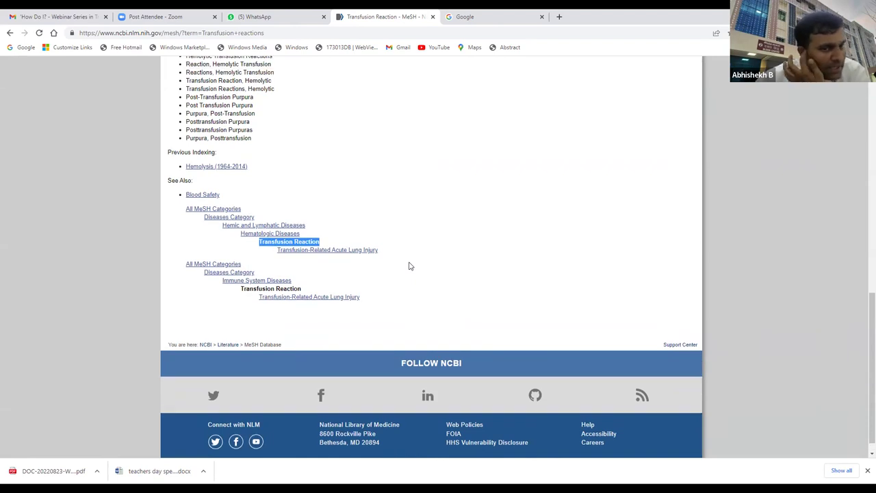
{"action": "scroll", "coordinate": [409, 265], "scroll_direction": "up", "scroll_amount": 3}
{"action": "scroll", "coordinate": [358, 266], "scroll_direction": "up", "scroll_amount": 3}
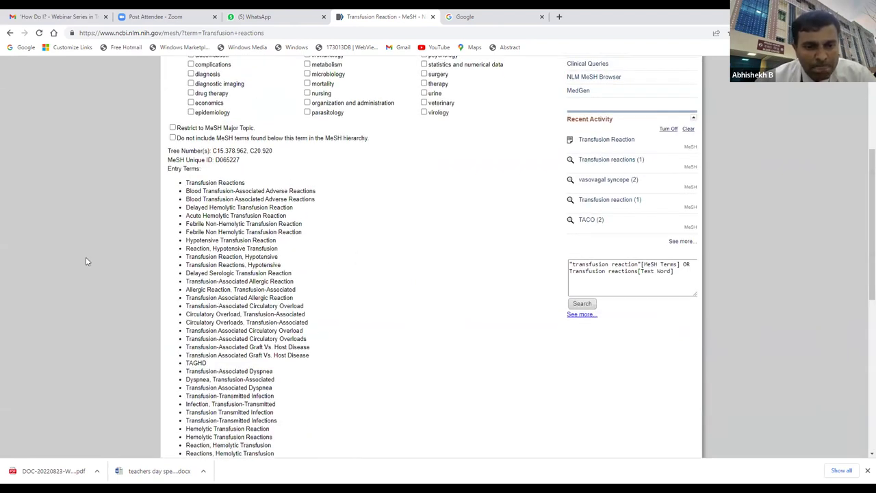
{"action": "scroll", "coordinate": [86, 260], "scroll_direction": "down", "scroll_amount": 1}
{"action": "scroll", "coordinate": [86, 260], "scroll_direction": "up", "scroll_amount": 3}
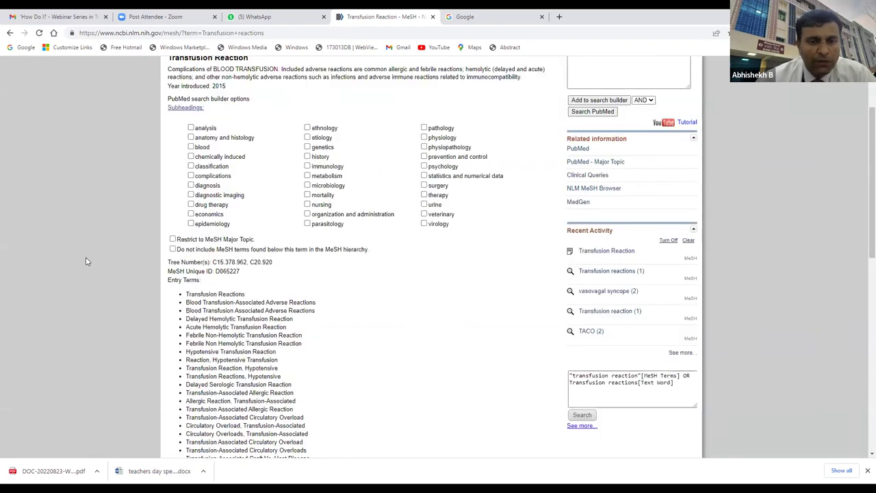
{"action": "scroll", "coordinate": [86, 260], "scroll_direction": "up", "scroll_amount": 1}
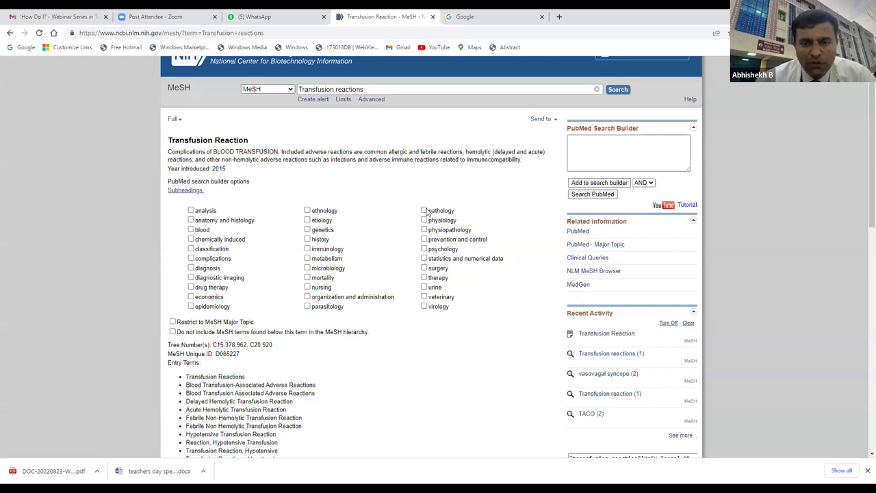
{"action": "left_click", "coordinate": [424, 230]}
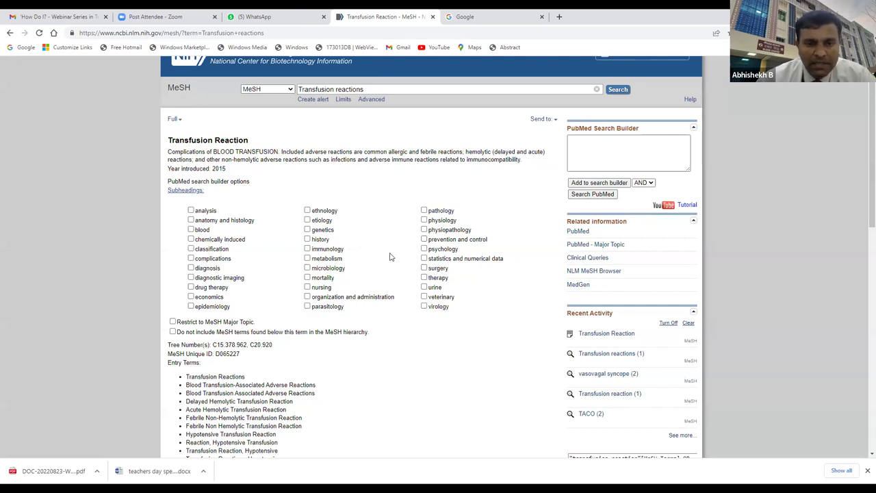
{"action": "left_click", "coordinate": [191, 249]}
{"action": "left_click", "coordinate": [306, 306]}
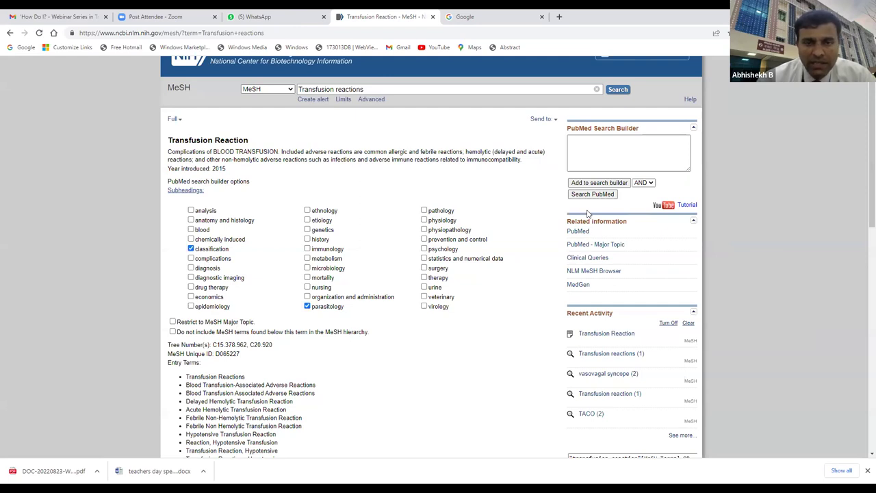
{"action": "left_click", "coordinate": [190, 258]}
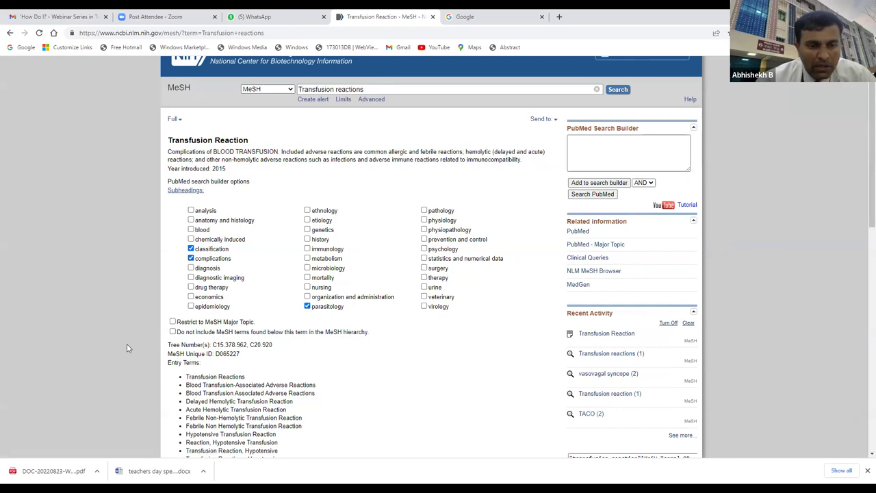
{"action": "key", "text": "F5"}
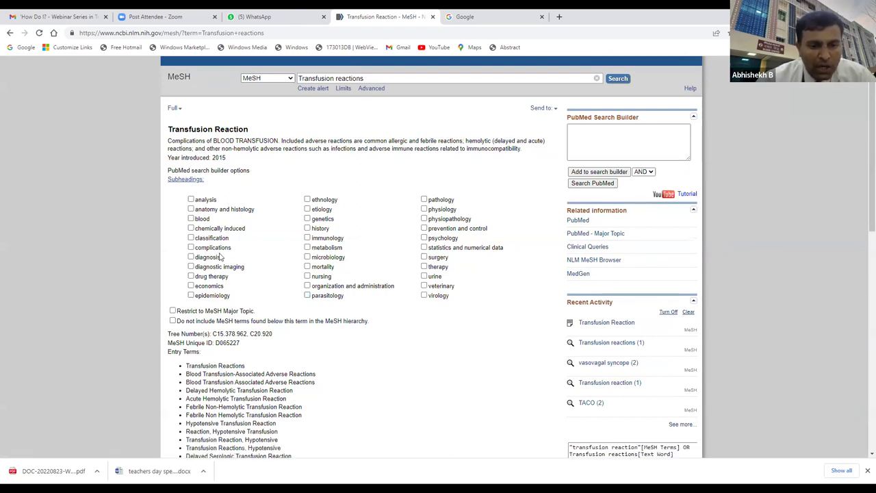
{"action": "scroll", "coordinate": [335, 361], "scroll_direction": "down", "scroll_amount": 2}
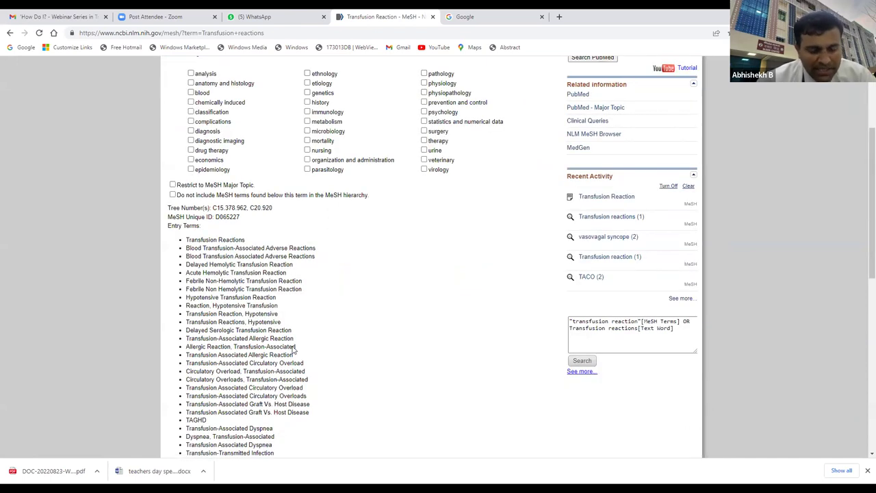
{"action": "scroll", "coordinate": [294, 349], "scroll_direction": "down", "scroll_amount": 2}
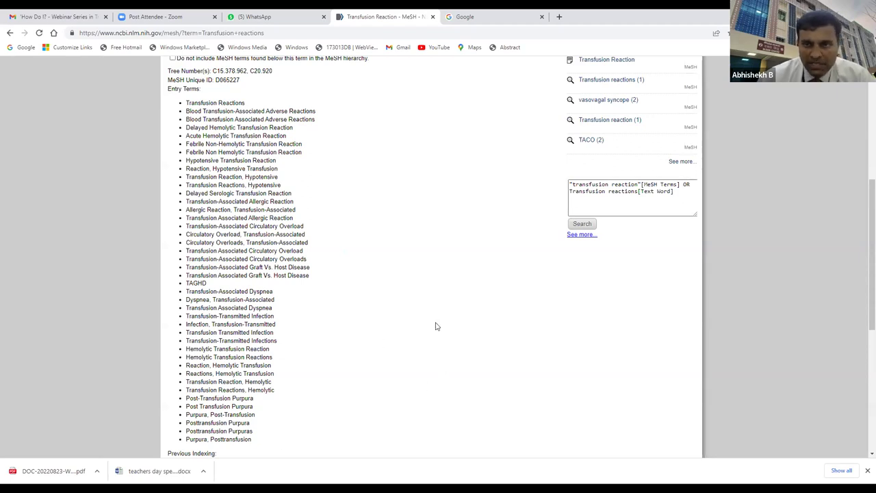
{"action": "scroll", "coordinate": [621, 213], "scroll_direction": "up", "scroll_amount": 1}
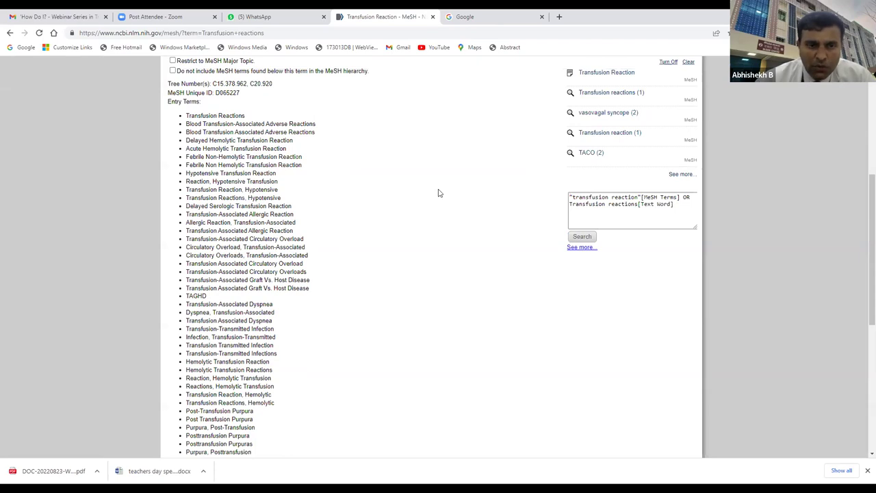
{"action": "scroll", "coordinate": [438, 193], "scroll_direction": "up", "scroll_amount": 2}
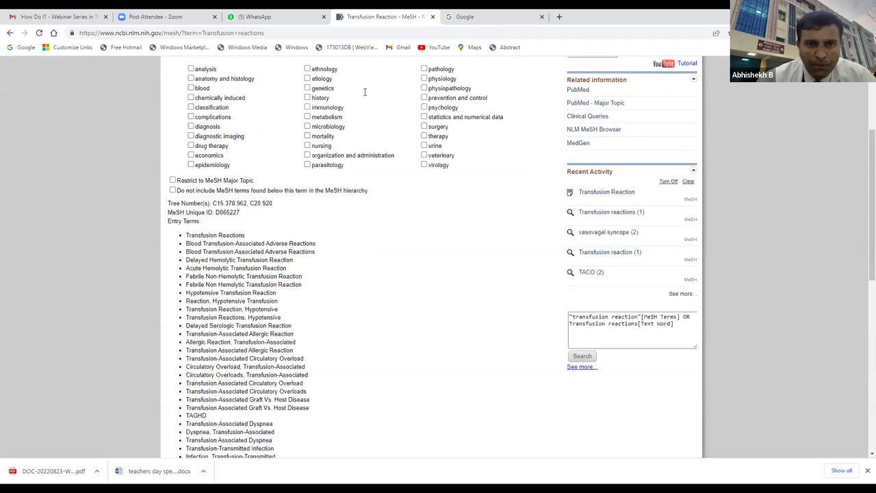
{"action": "scroll", "coordinate": [364, 92], "scroll_direction": "up", "scroll_amount": 3}
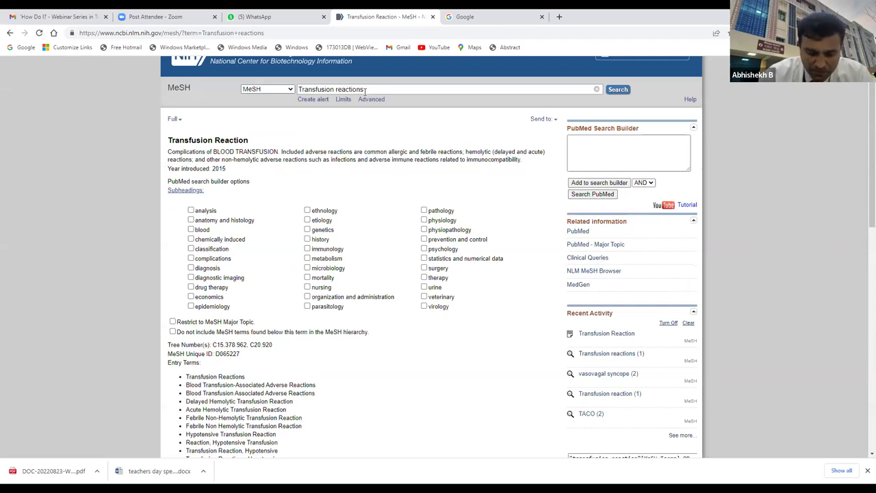
Look up Vasovagal reactions in MeSH, return to the Transfusion Reaction record, and clear the search box
{"action": "triple_click", "coordinate": [365, 92]}
{"action": "type", "text": "Vas"}
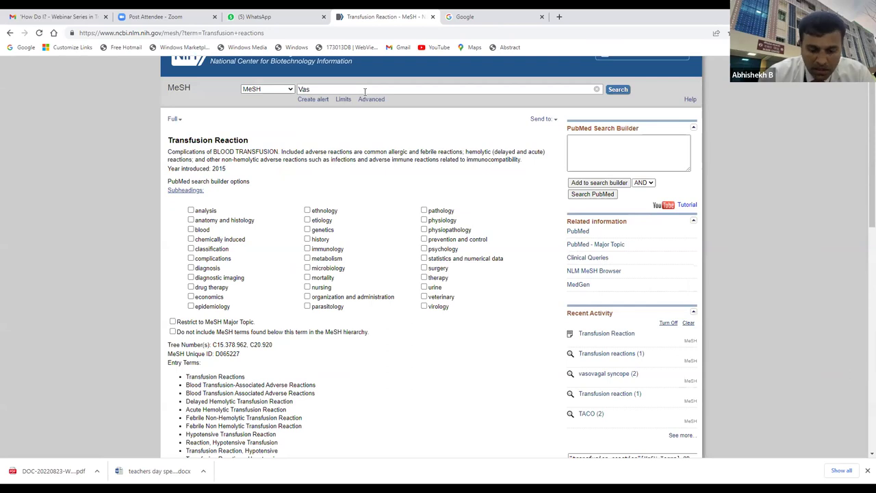
{"action": "type", "text": "o"}
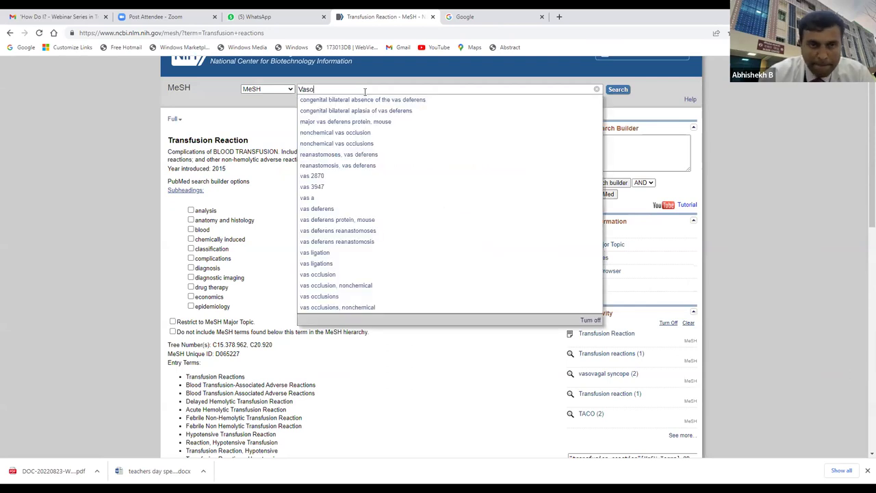
{"action": "type", "text": "v"}
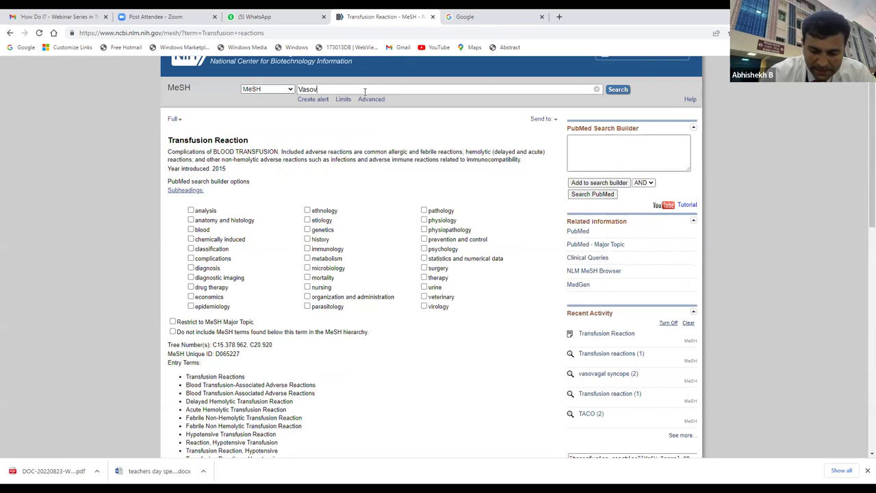
{"action": "type", "text": "a"}
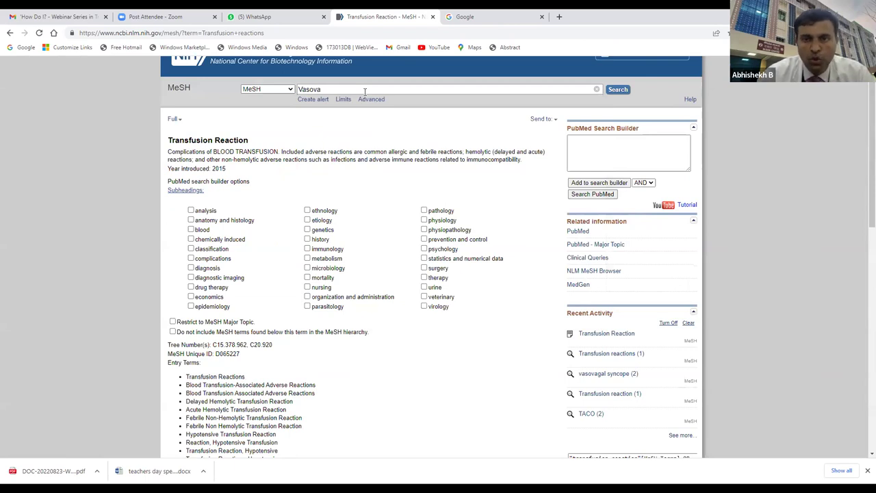
{"action": "type", "text": "gal reactions"}
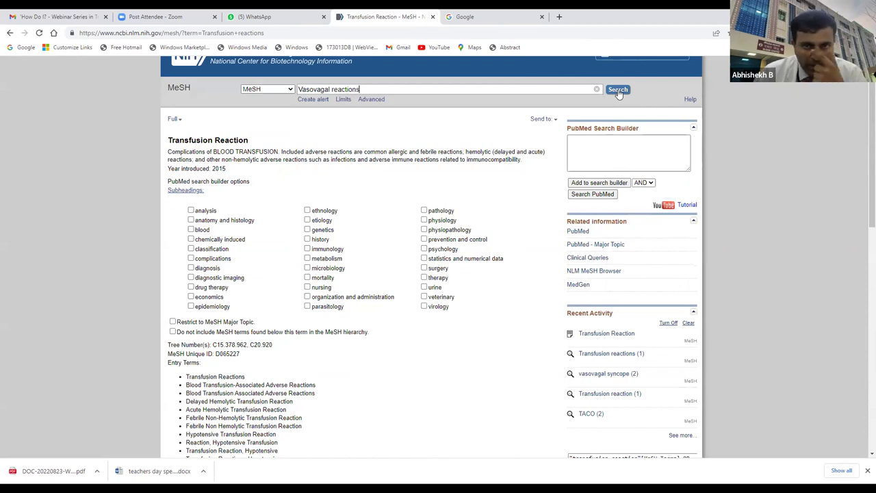
{"action": "left_click", "coordinate": [618, 93]}
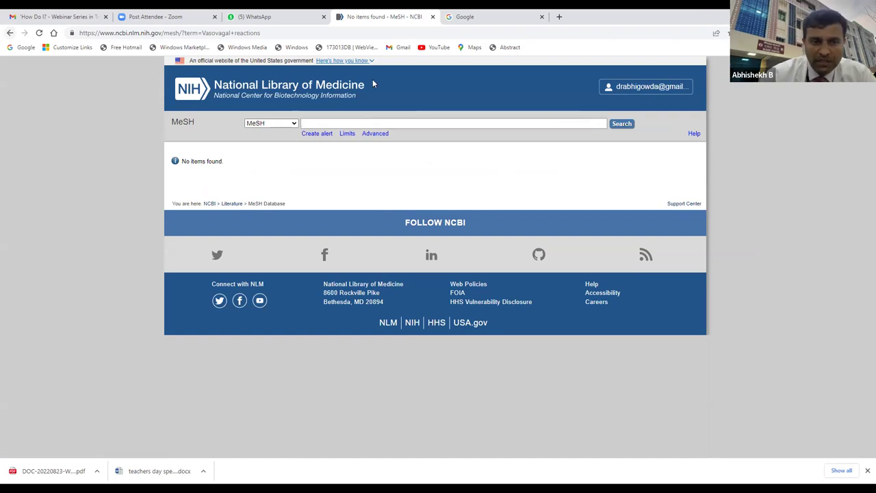
{"action": "key", "text": "alt+Left"}
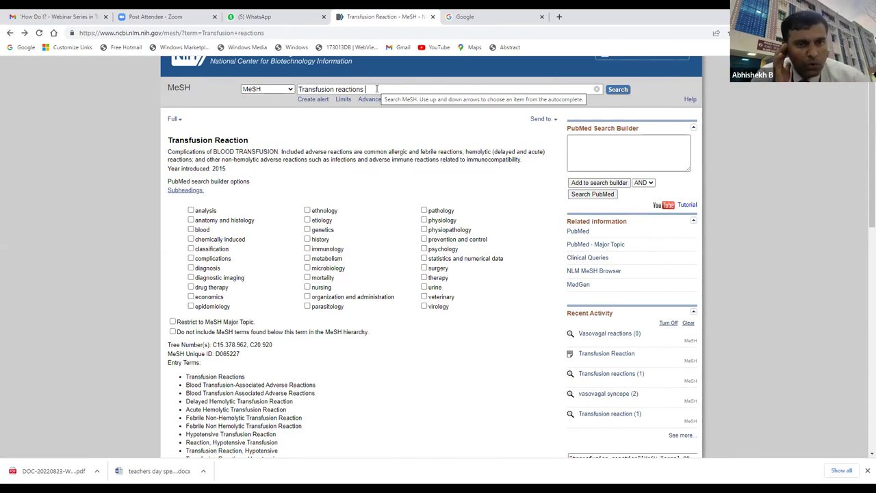
{"action": "key", "text": "ctrl+BackSpace"}
{"action": "key", "text": "ctrl+BackSpace"}
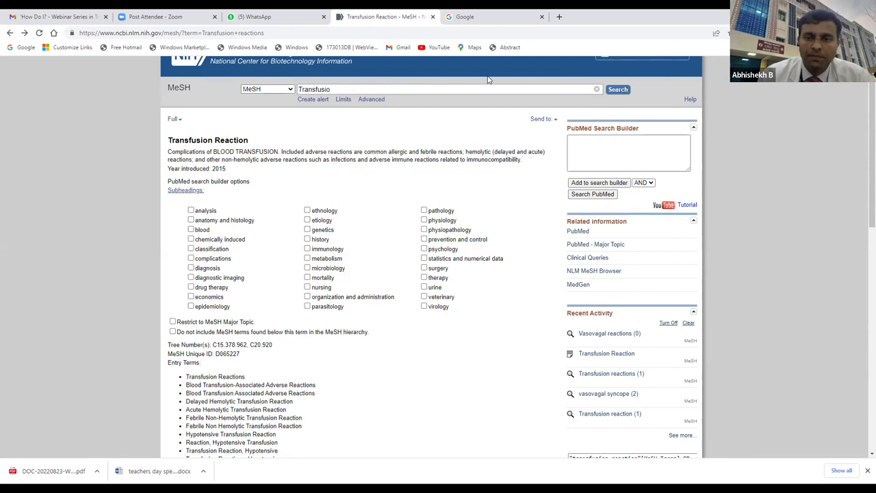
Add 'Vasovagal reaction' to the PubMed search builder, then trim the query back to (Vasovagal reaction)
{"action": "left_click", "coordinate": [581, 146]}
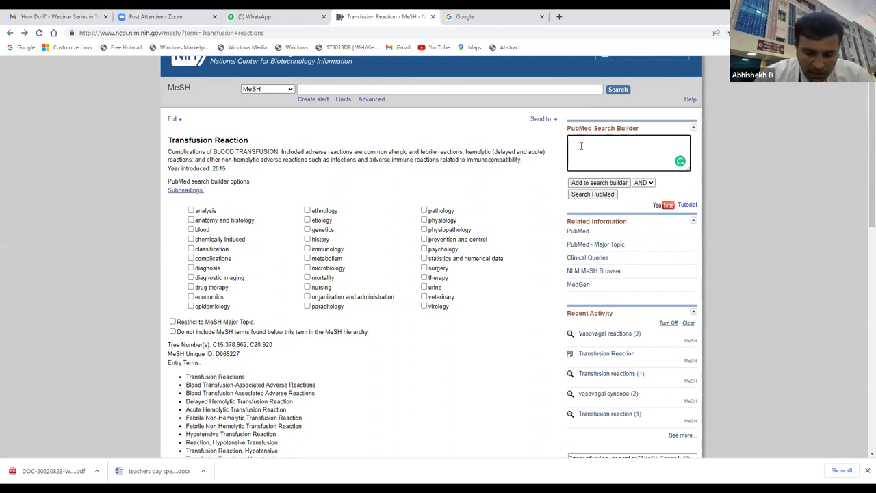
{"action": "type", "text": "Vas"}
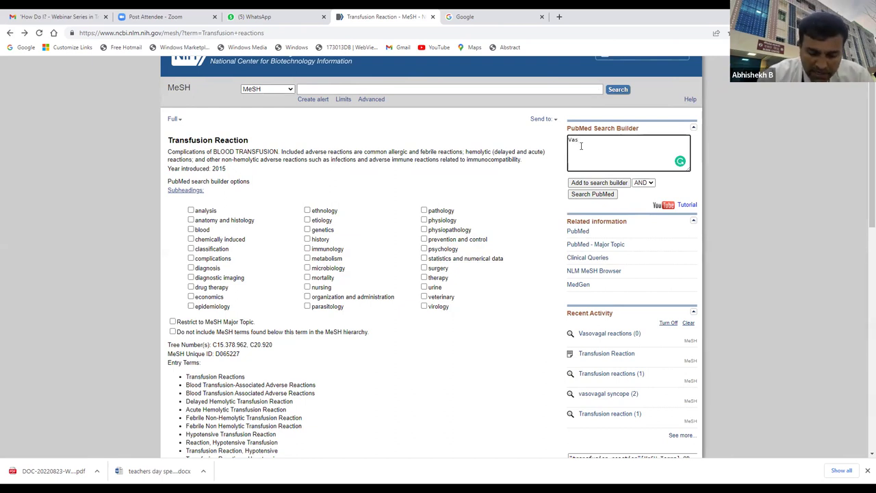
{"action": "type", "text": "ovagal r"}
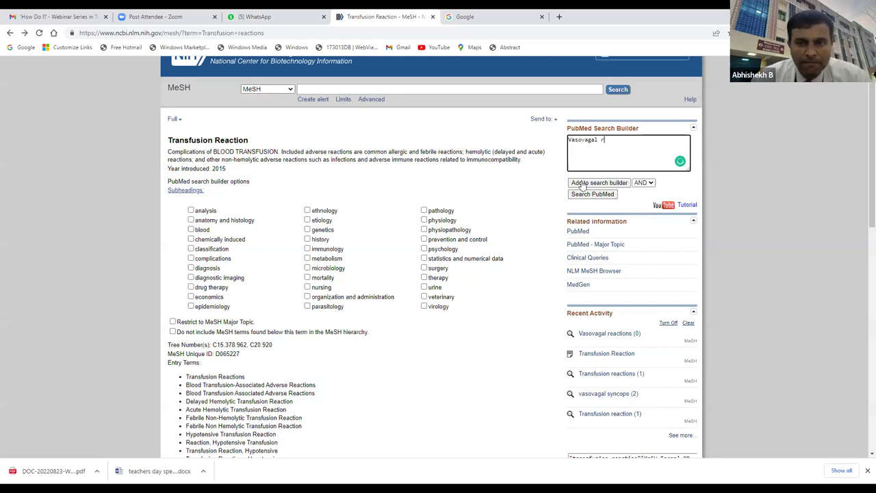
{"action": "type", "text": "eaction"}
{"action": "left_click", "coordinate": [582, 185]}
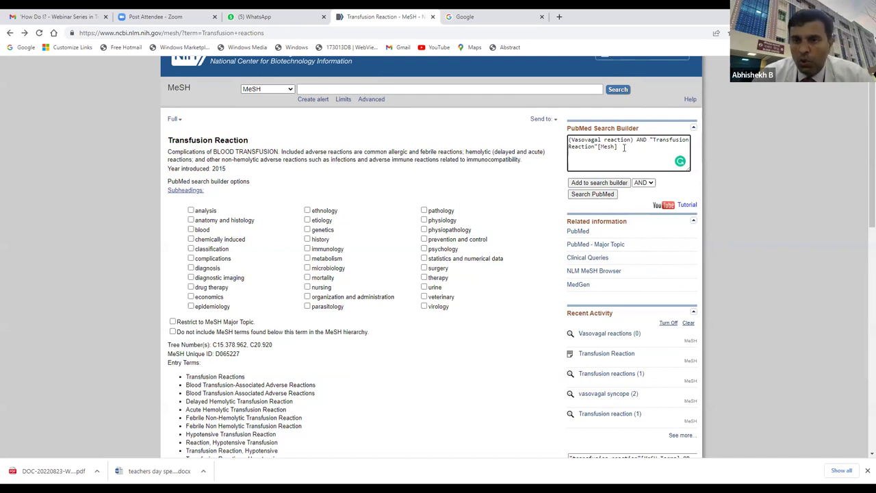
{"action": "key", "text": "BackSpace"}
{"action": "key", "text": "BackSpace"}
{"action": "key", "text": "BackSpace"}
{"action": "key", "text": "BackSpace"}
{"action": "key", "text": "BackSpace"}
{"action": "key", "text": "BackSpace"}
{"action": "key", "text": "BackSpace"}
{"action": "key", "text": "BackSpace"}
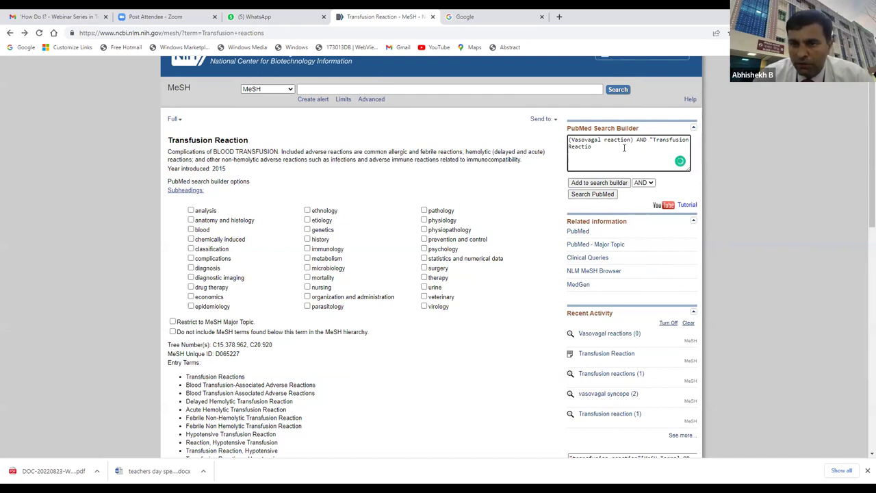
{"action": "key", "text": "BackSpace"}
{"action": "key", "text": "BackSpace"}
{"action": "key", "text": "BackSpace"}
{"action": "key", "text": "BackSpace"}
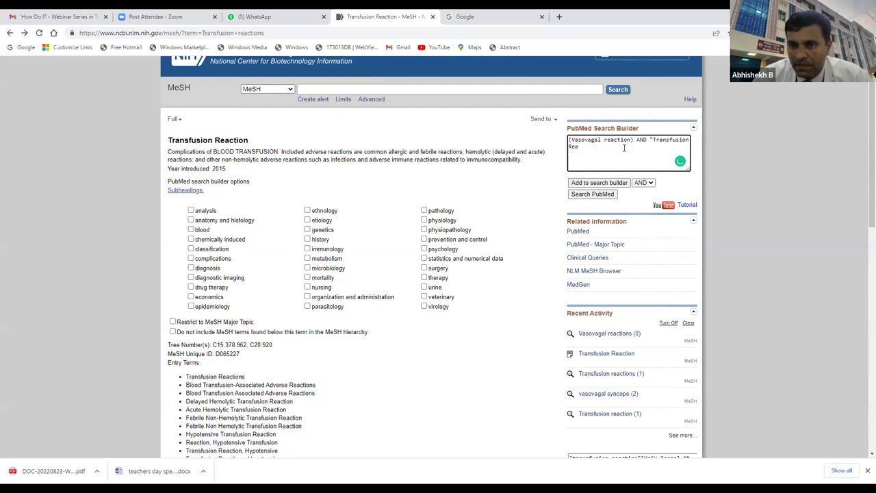
{"action": "key", "text": "BackSpace"}
{"action": "key", "text": "BackSpace"}
{"action": "key", "text": "BackSpace"}
{"action": "key", "text": "BackSpace"}
{"action": "key", "text": "BackSpace"}
{"action": "key", "text": "BackSpace"}
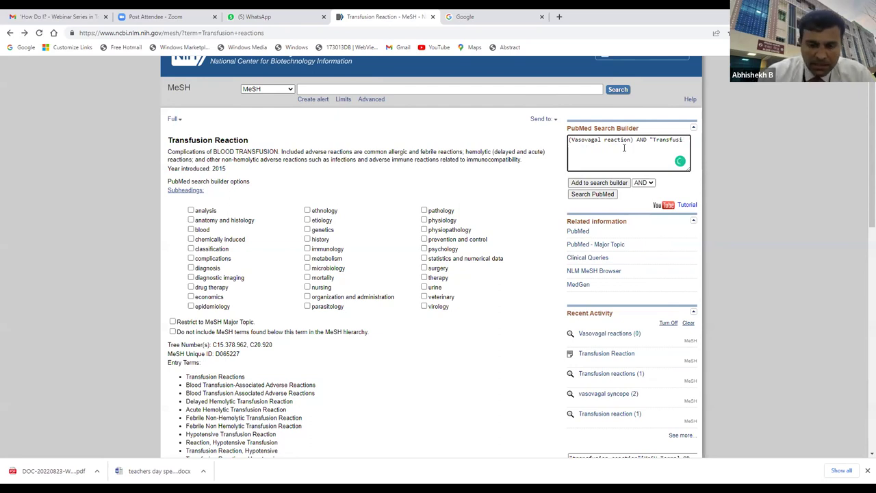
{"action": "key", "text": "BackSpace"}
{"action": "key", "text": "BackSpace"}
{"action": "key", "text": "BackSpace"}
{"action": "key", "text": "BackSpace"}
{"action": "key", "text": "BackSpace"}
{"action": "key", "text": "BackSpace"}
{"action": "key", "text": "BackSpace"}
{"action": "key", "text": "BackSpace"}
{"action": "key", "text": "BackSpace"}
{"action": "key", "text": "BackSpace"}
{"action": "key", "text": "BackSpace"}
{"action": "key", "text": "BackSpace"}
{"action": "key", "text": "BackSpace"}
{"action": "key", "text": "BackSpace"}
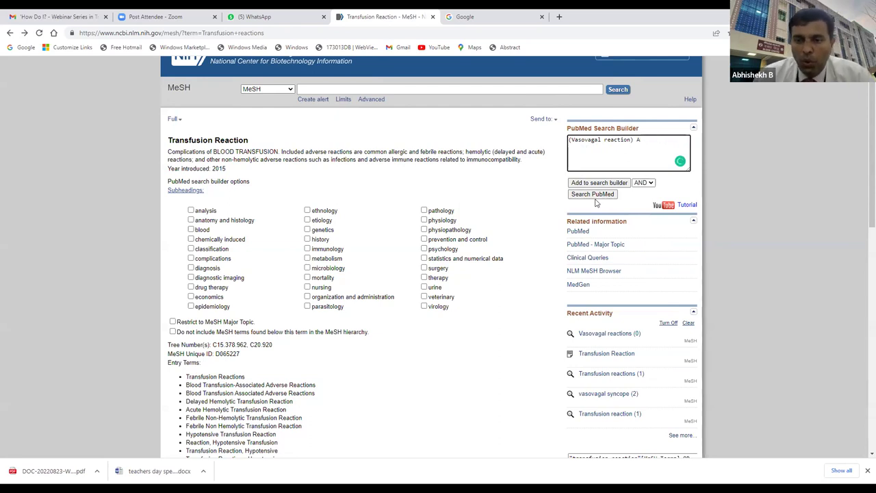
Append 'Fainting', fixing its typo, and AND it with "Transfusion Reaction"[Mesh]
{"action": "left_click", "coordinate": [639, 141]}
{"action": "type", "text": "Fe"}
{"action": "type", "text": "in"}
{"action": "type", "text": "nt"}
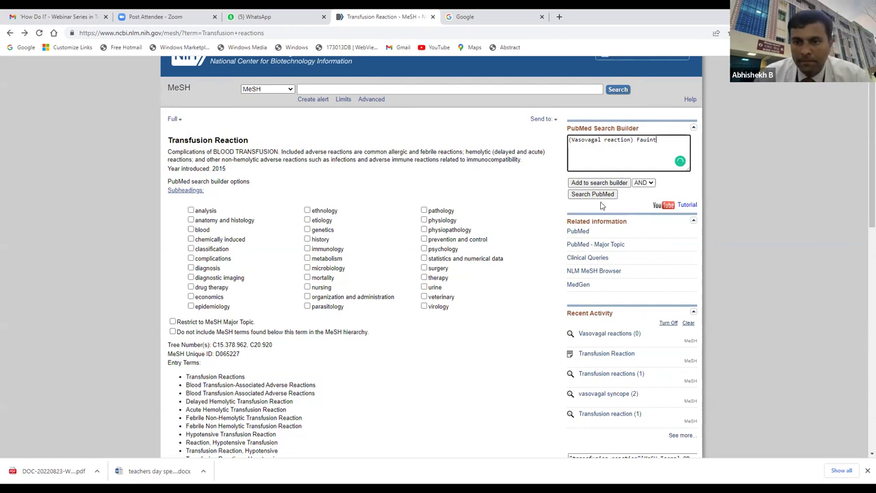
{"action": "type", "text": "ing"}
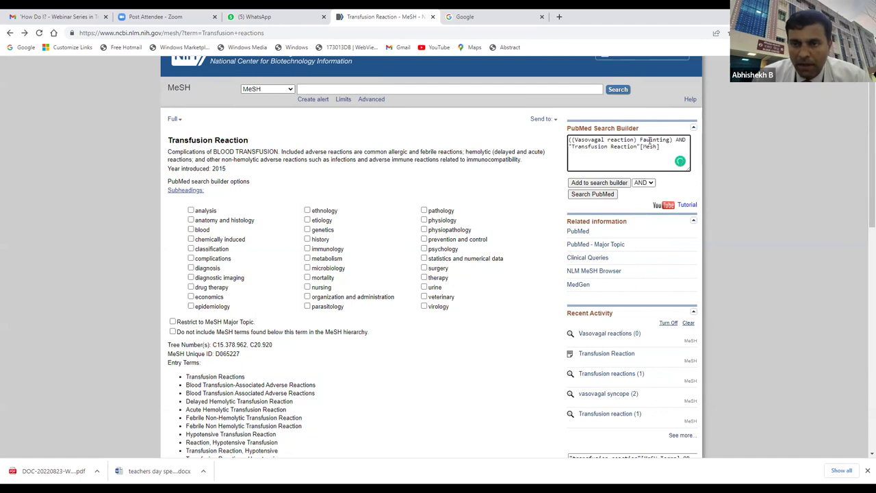
{"action": "left_click", "coordinate": [598, 182]}
{"action": "key", "text": "BackSpace"}
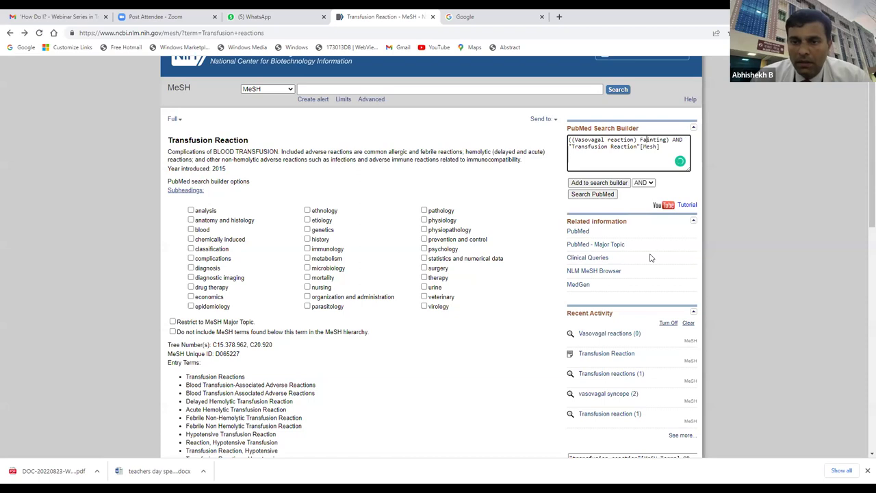
{"action": "left_click", "coordinate": [584, 183]}
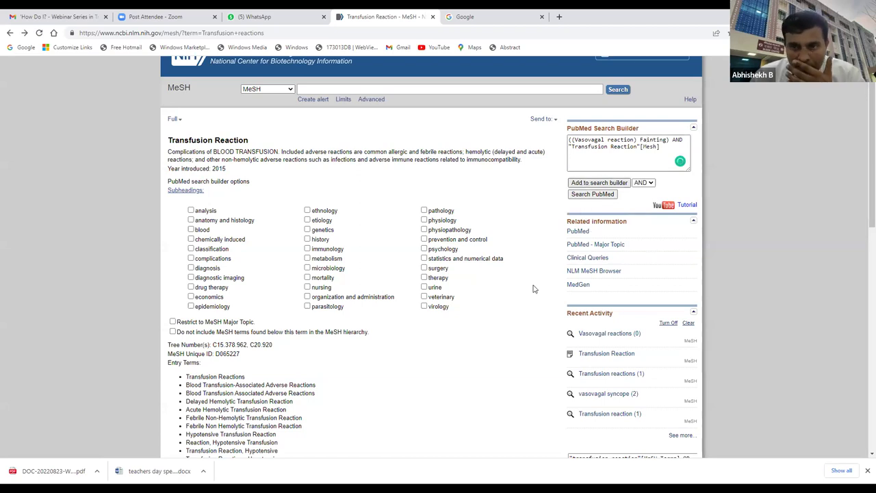
Review the builder's AND, OR and NOT combining options, then return to the MeSH home page
{"action": "scroll", "coordinate": [534, 289], "scroll_direction": "down", "scroll_amount": 1}
{"action": "scroll", "coordinate": [534, 289], "scroll_direction": "down", "scroll_amount": 3}
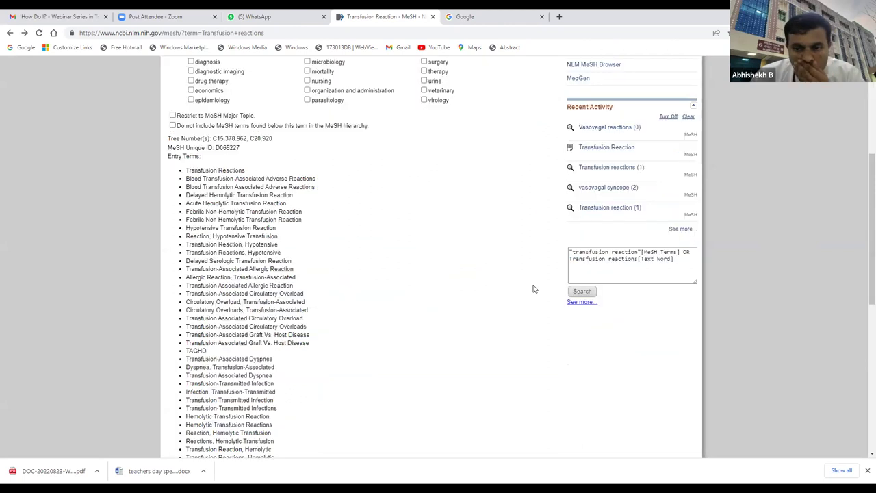
{"action": "scroll", "coordinate": [534, 288], "scroll_direction": "down", "scroll_amount": 1}
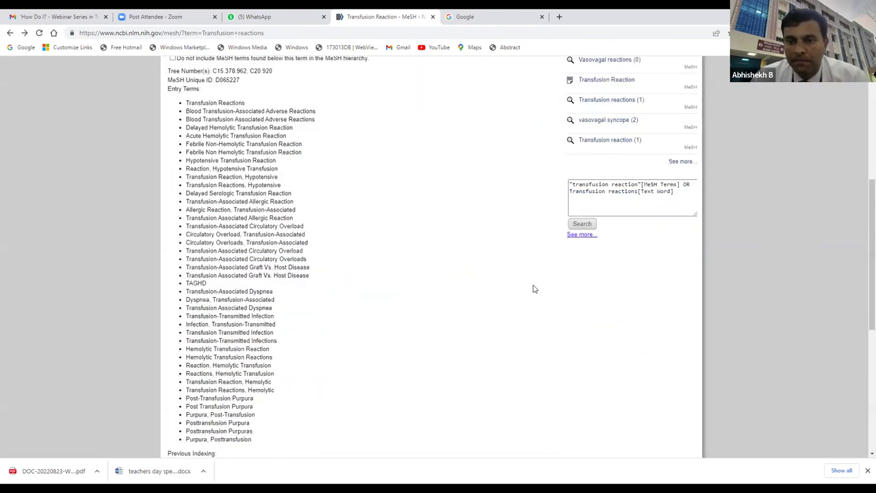
{"action": "scroll", "coordinate": [670, 174], "scroll_direction": "up", "scroll_amount": 2}
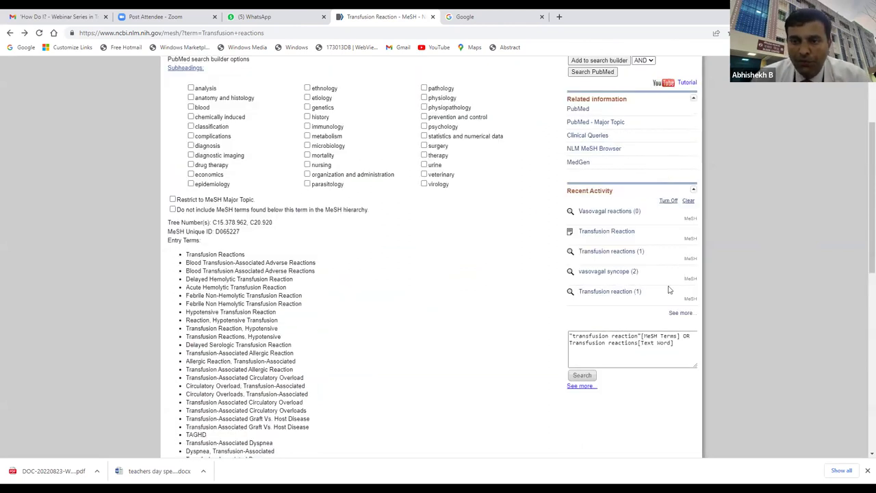
{"action": "scroll", "coordinate": [669, 290], "scroll_direction": "up", "scroll_amount": 1}
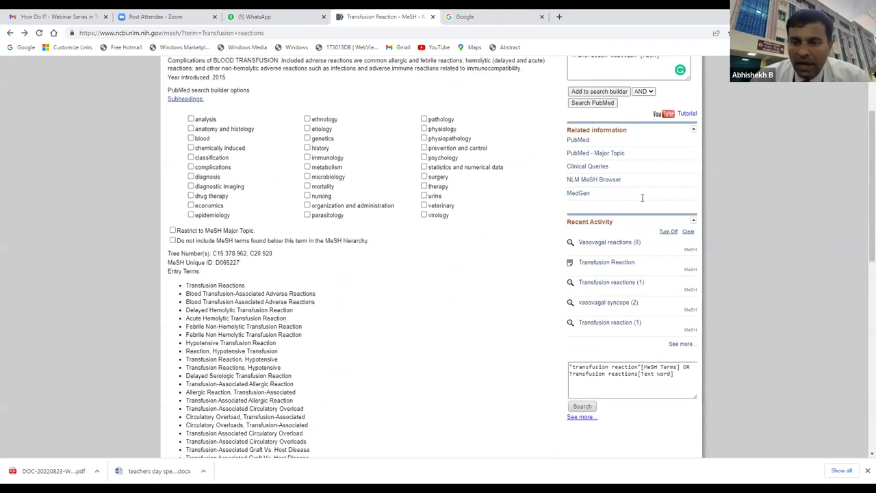
{"action": "scroll", "coordinate": [606, 232], "scroll_direction": "up", "scroll_amount": 2}
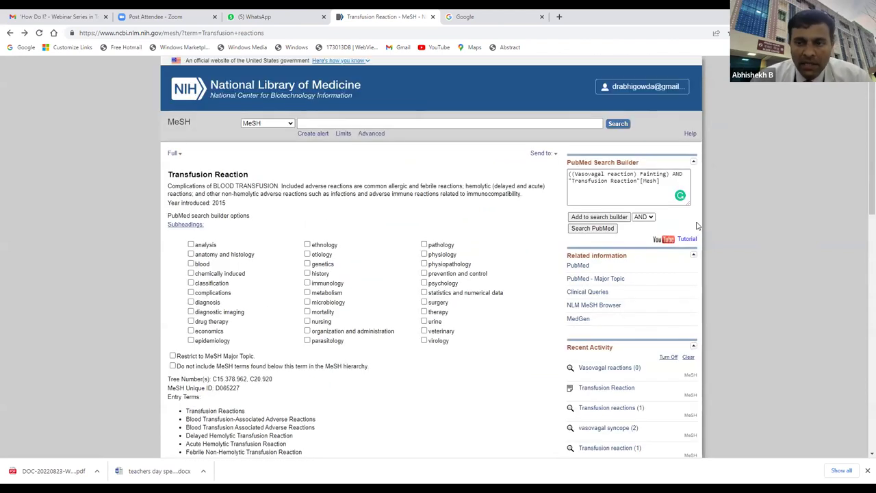
{"action": "left_click", "coordinate": [666, 173]}
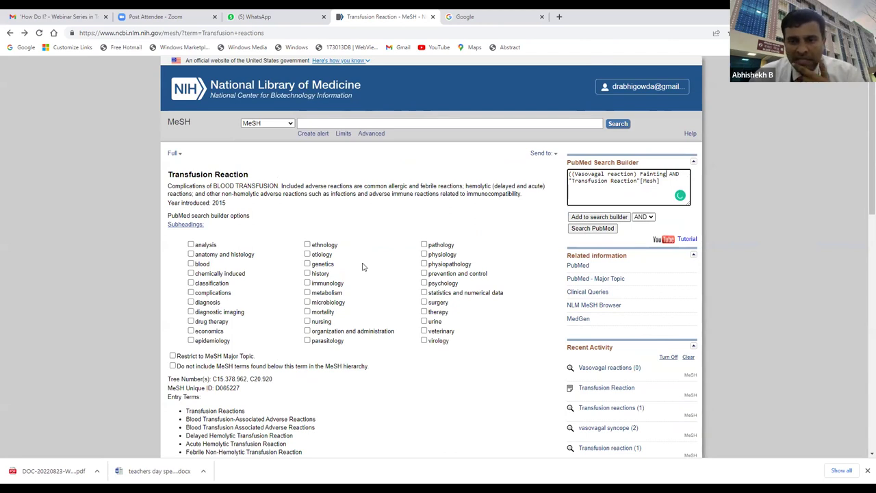
{"action": "left_click", "coordinate": [643, 217]}
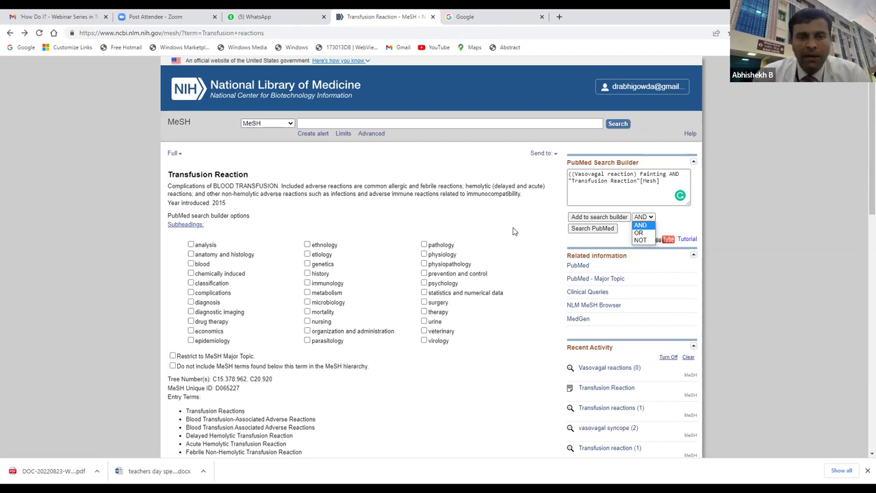
{"action": "left_click", "coordinate": [10, 34]}
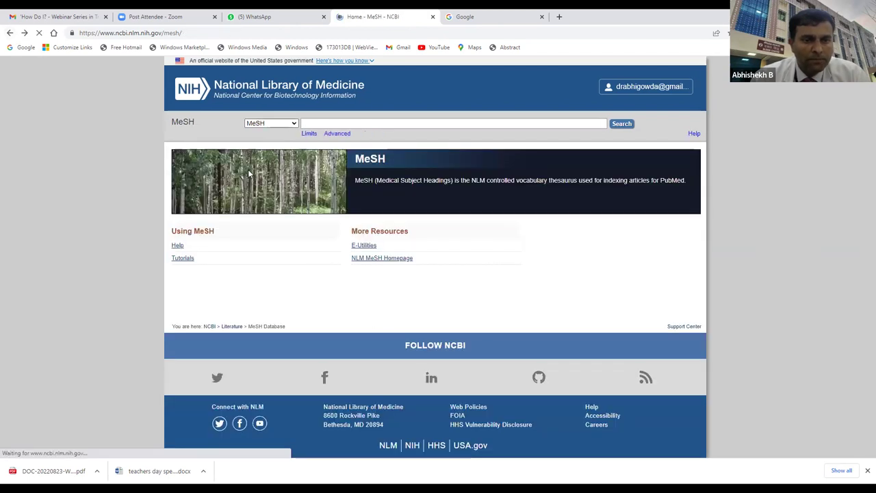
Search PubMed for 'Vasovagal reactions', getting 779 results
{"action": "left_click", "coordinate": [271, 123]}
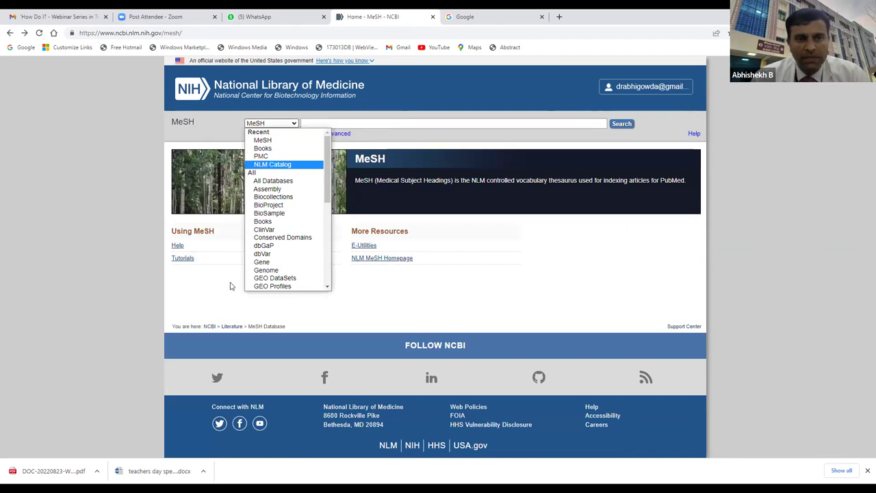
{"action": "left_click", "coordinate": [273, 180]}
{"action": "left_click", "coordinate": [9, 32]}
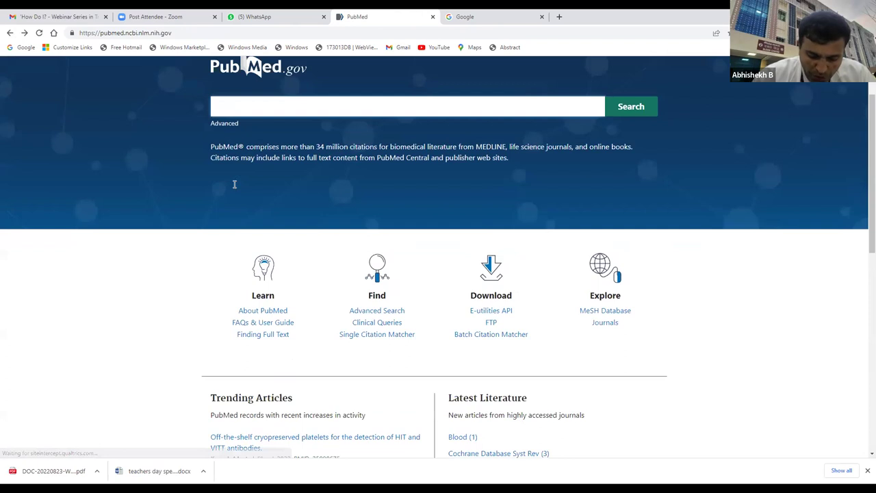
{"action": "type", "text": "Vas"}
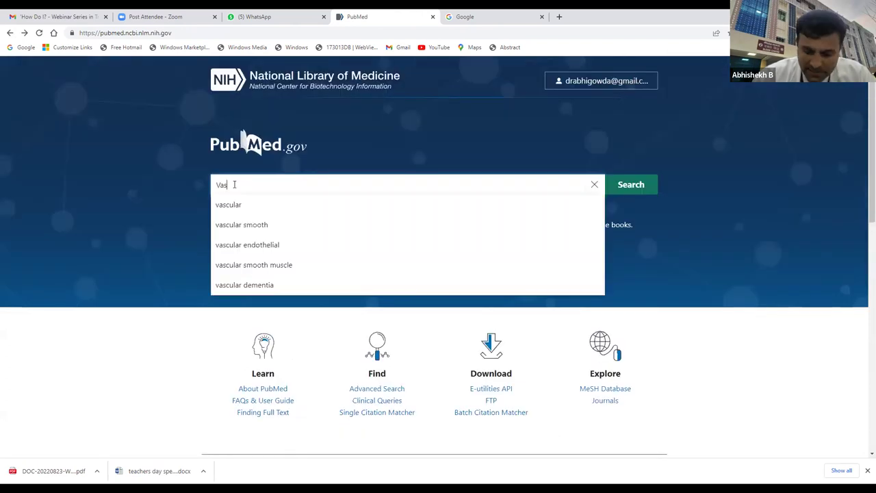
{"action": "type", "text": "ovagal"}
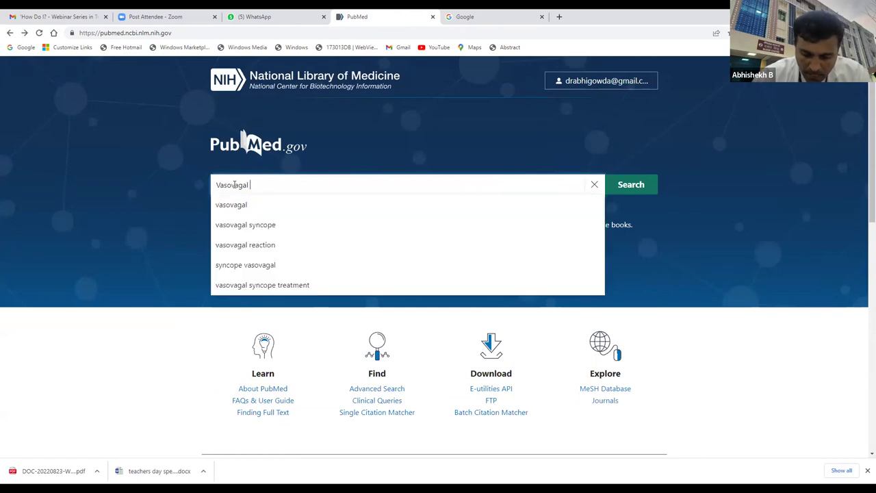
{"action": "type", "text": " reactions"}
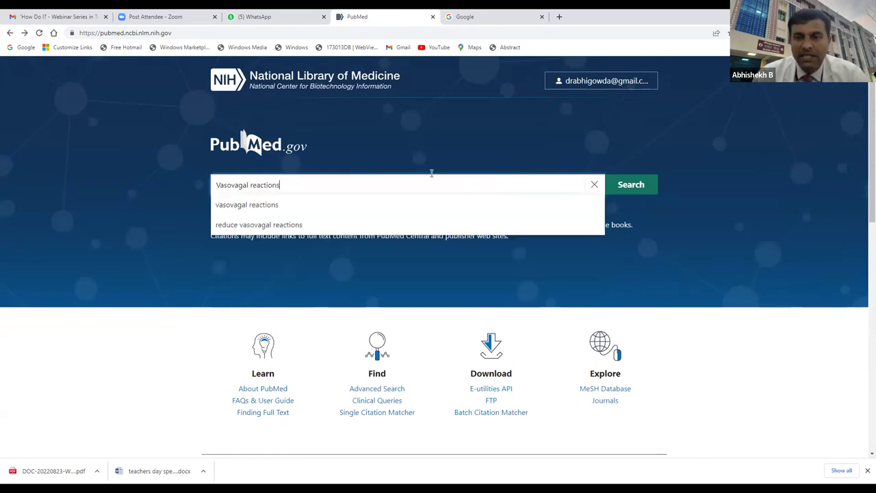
{"action": "left_click", "coordinate": [622, 186]}
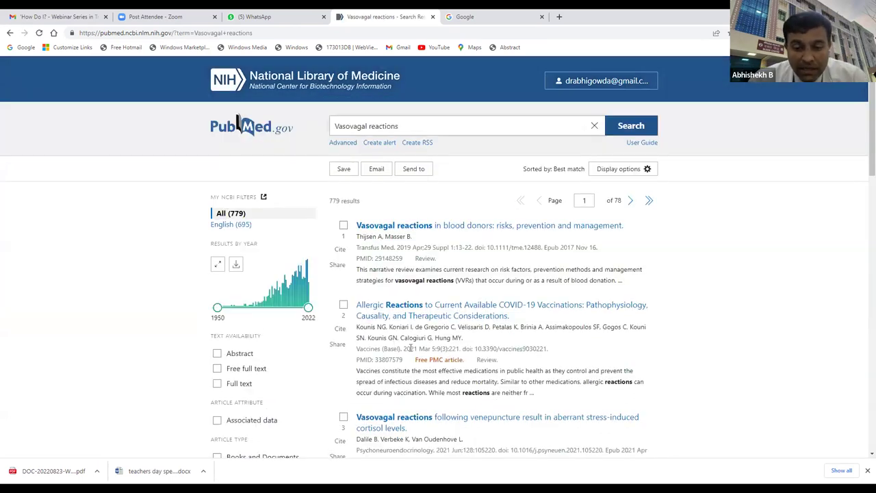
{"action": "scroll", "coordinate": [411, 348], "scroll_direction": "down", "scroll_amount": 1}
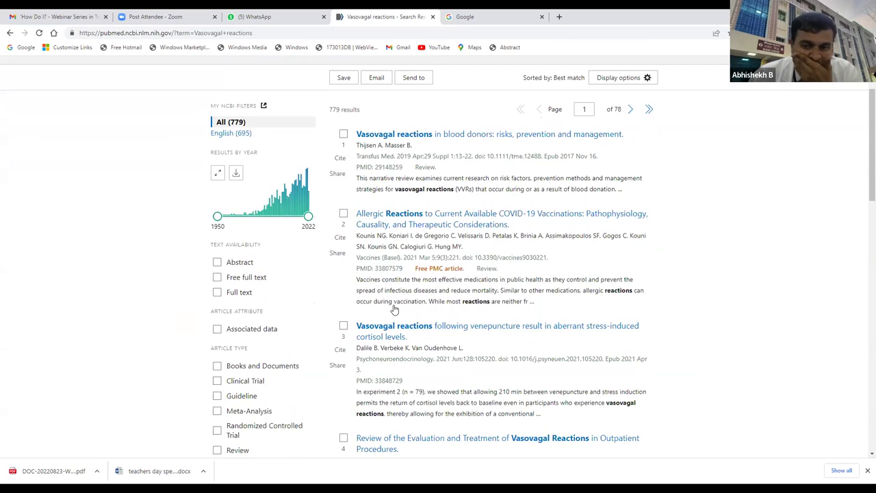
{"action": "scroll", "coordinate": [394, 309], "scroll_direction": "down", "scroll_amount": 2}
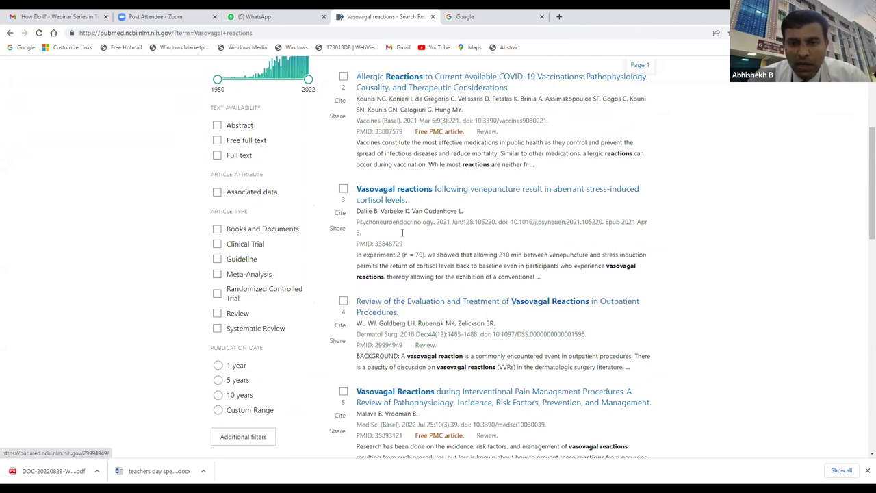
{"action": "scroll", "coordinate": [455, 230], "scroll_direction": "down", "scroll_amount": 1}
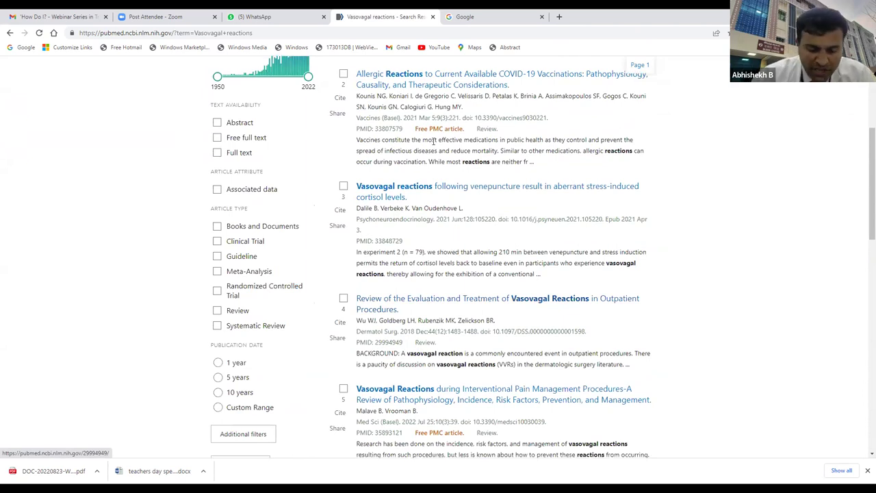
{"action": "scroll", "coordinate": [433, 140], "scroll_direction": "up", "scroll_amount": 2}
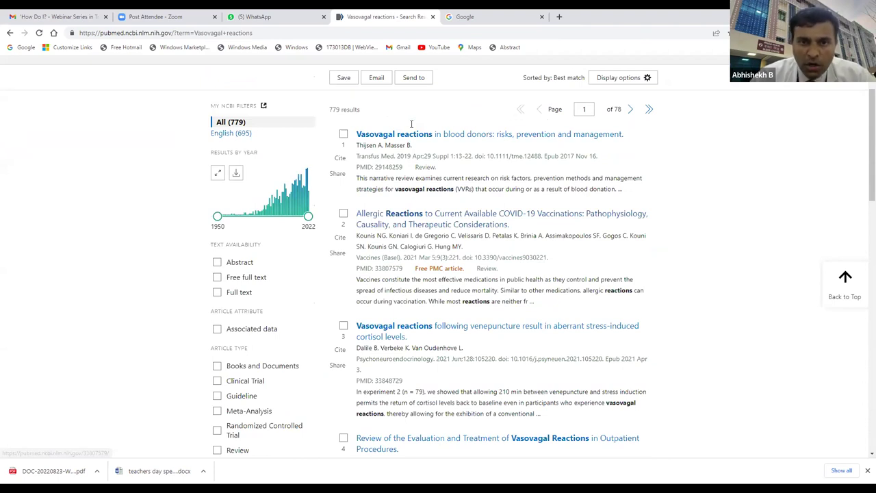
{"action": "scroll", "coordinate": [412, 124], "scroll_direction": "up", "scroll_amount": 2}
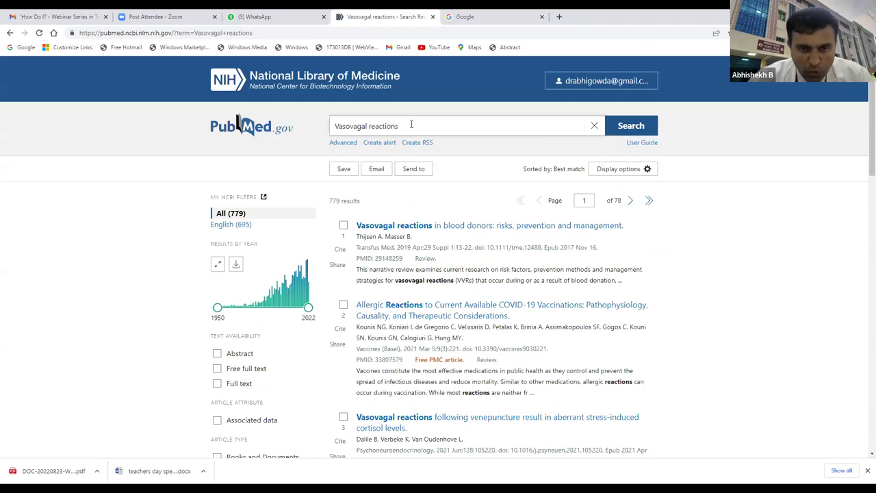
{"action": "left_click", "coordinate": [411, 125]}
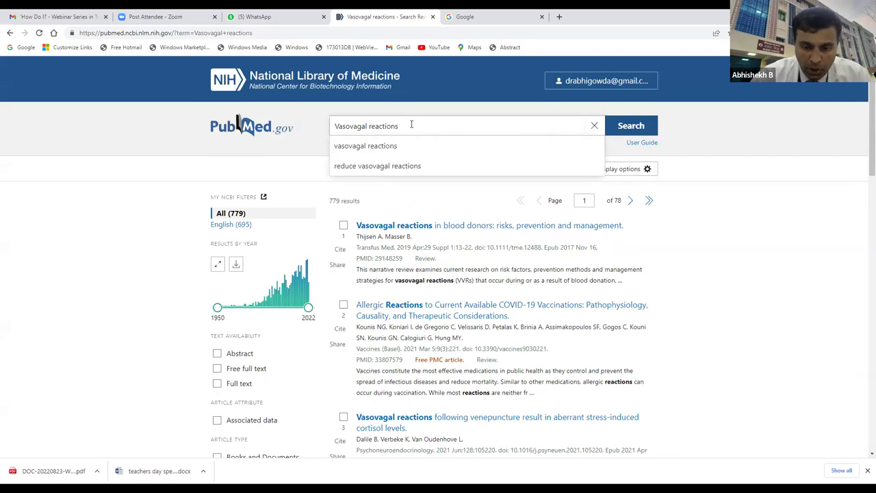
Search Vasovagal reactions AND Blood donors, review the 174 results, and start appending 'AND first time donors'
{"action": "type", "text": "AND"}
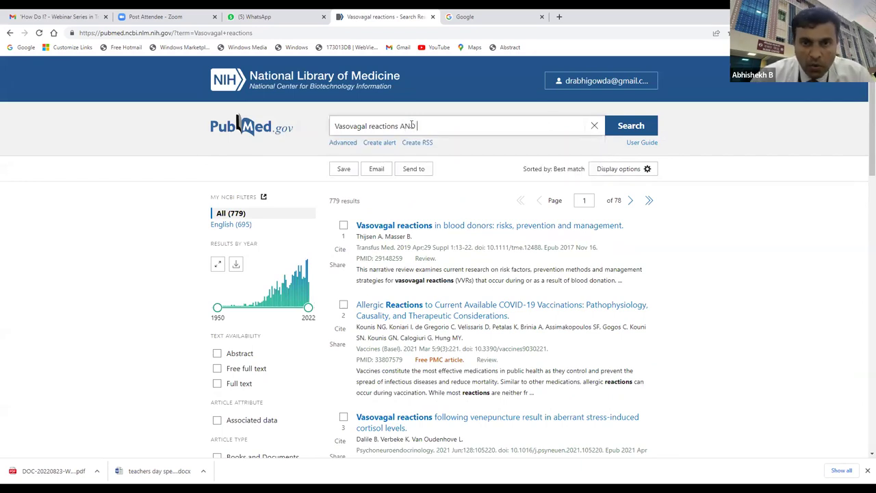
{"action": "type", "text": " Blood donors"}
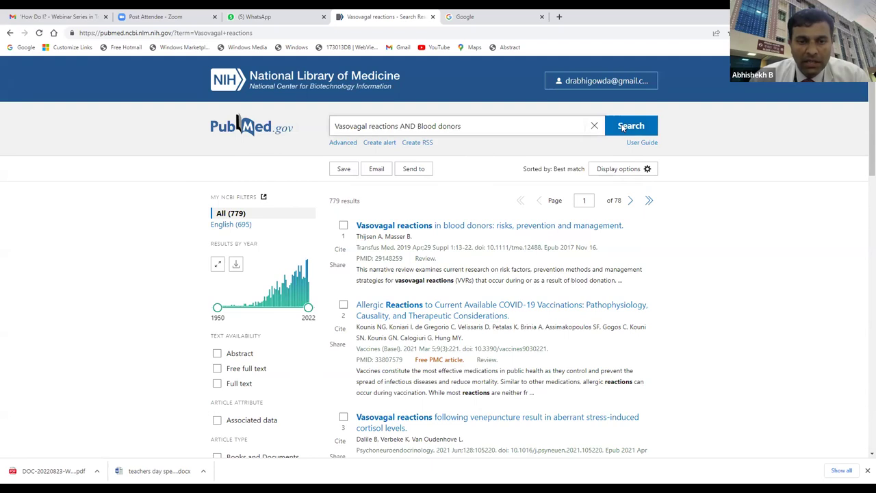
{"action": "left_click", "coordinate": [622, 127]}
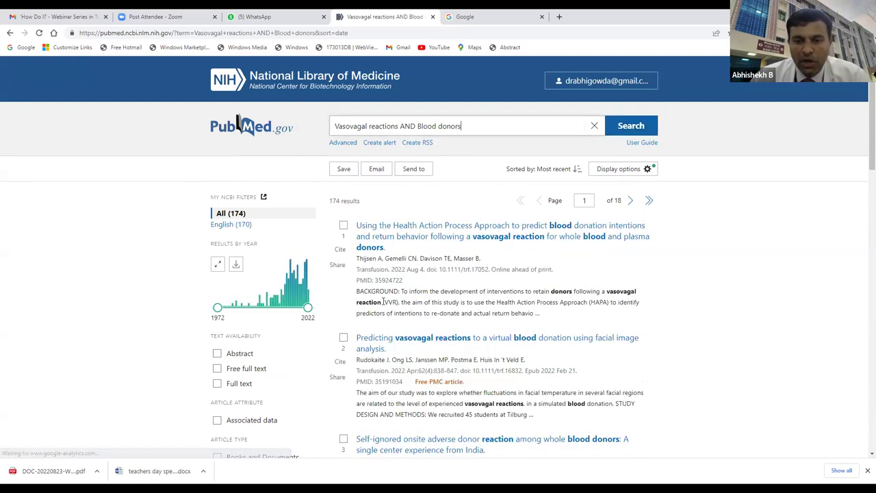
{"action": "scroll", "coordinate": [384, 301], "scroll_direction": "down", "scroll_amount": 1}
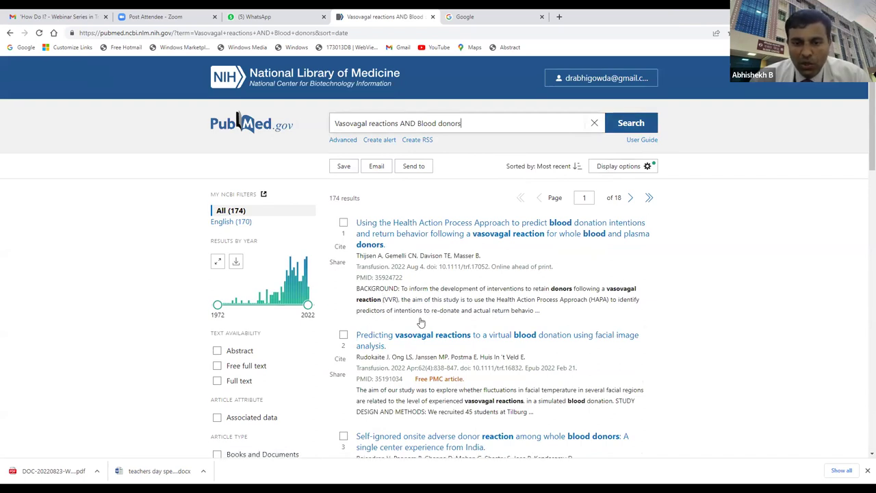
{"action": "scroll", "coordinate": [419, 321], "scroll_direction": "down", "scroll_amount": 2}
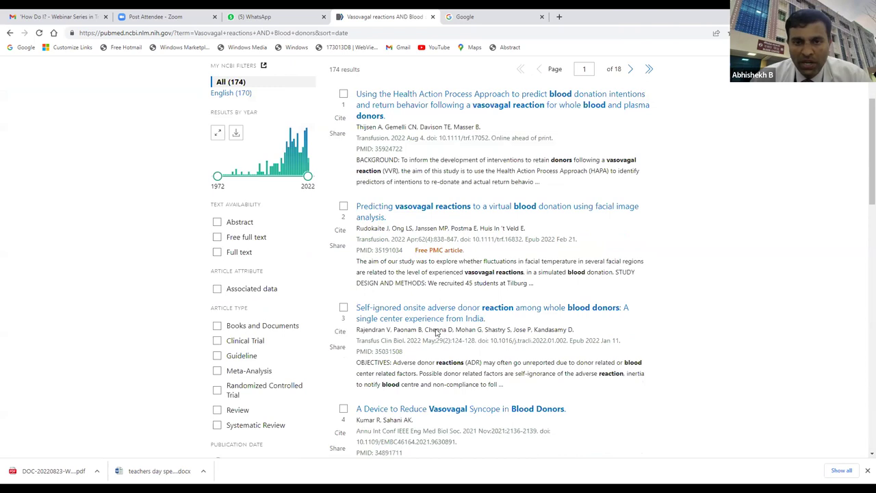
{"action": "scroll", "coordinate": [436, 332], "scroll_direction": "down", "scroll_amount": 3}
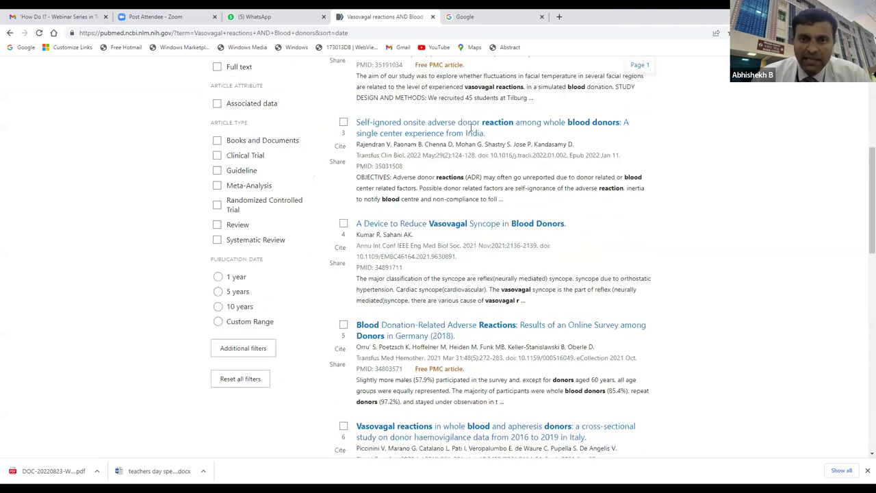
{"action": "scroll", "coordinate": [470, 128], "scroll_direction": "down", "scroll_amount": 1}
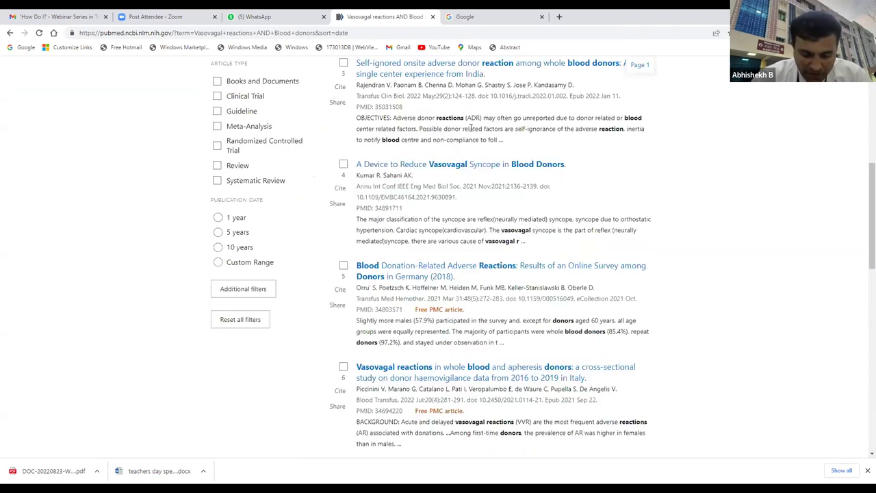
{"action": "scroll", "coordinate": [470, 128], "scroll_direction": "down", "scroll_amount": 4}
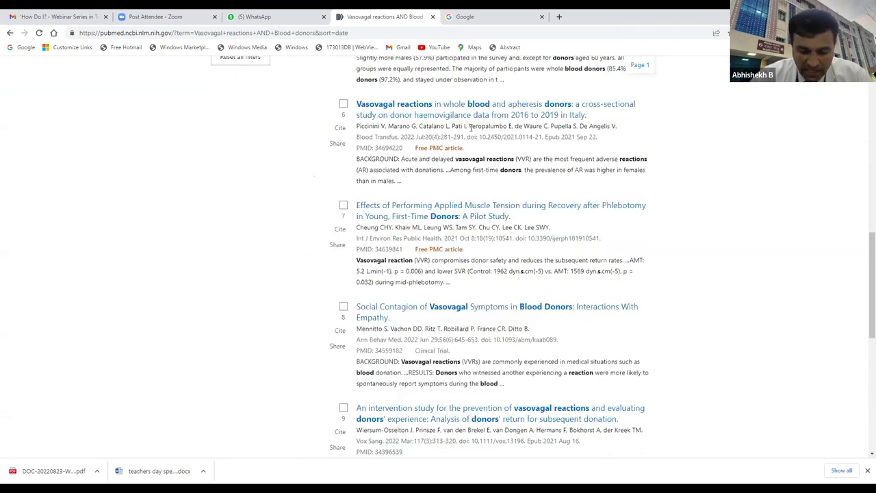
{"action": "scroll", "coordinate": [470, 128], "scroll_direction": "up", "scroll_amount": 10}
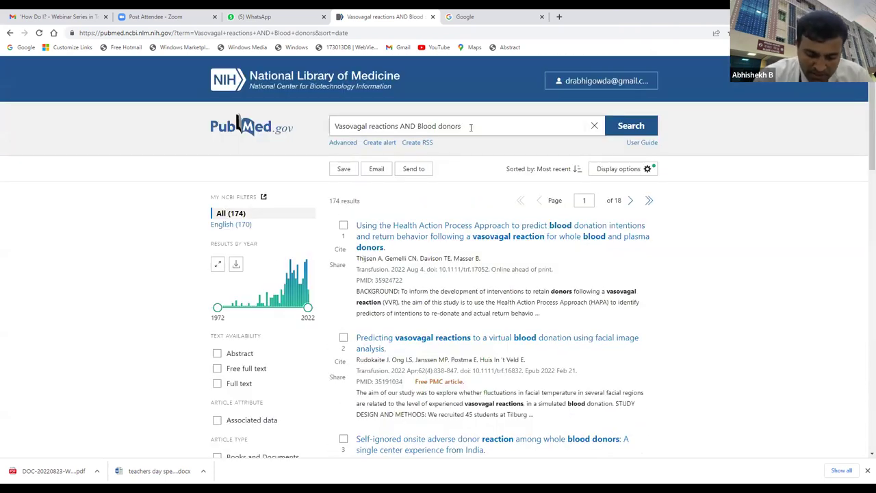
{"action": "type", "text": "AND"}
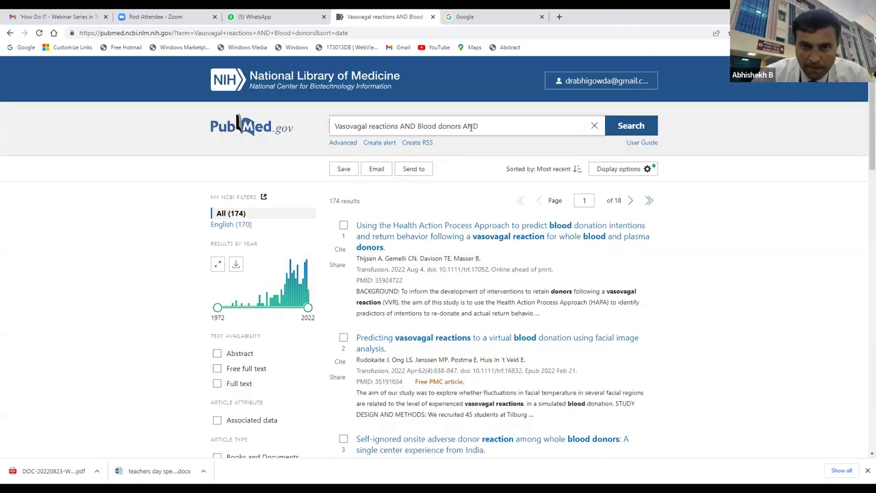
{"action": "type", "text": " fi"}
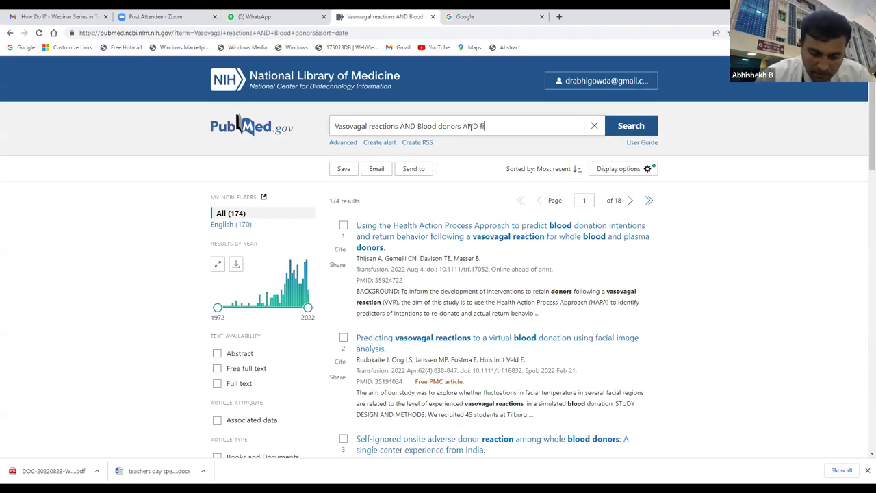
{"action": "type", "text": "rst time"}
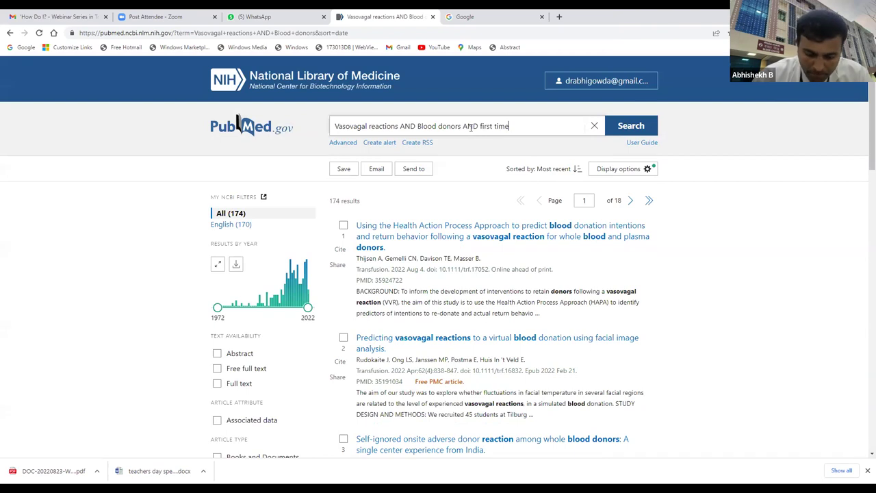
{"action": "type", "text": " donors"}
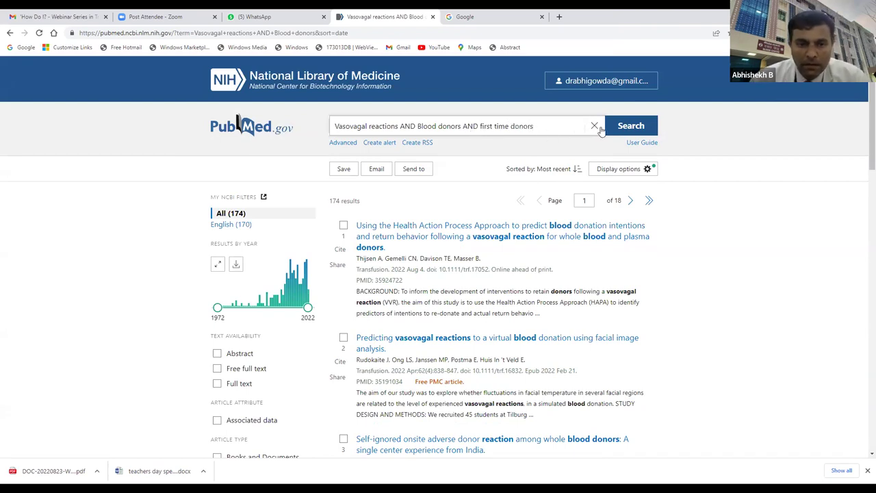
Run the search Vasovagal reactions AND Blood donors AND first time donors
{"action": "key", "text": "Return"}
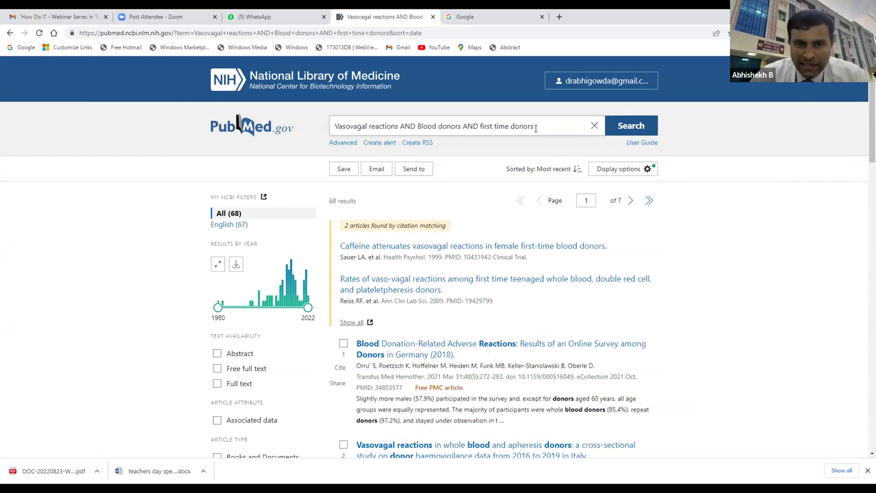
Replace the AND terms with 'OR fainting' and run Vasovagal reactions OR fainting
{"action": "key", "text": "BackSpace"}
{"action": "key", "text": "BackSpace"}
{"action": "key", "text": "BackSpace"}
{"action": "key", "text": "BackSpace"}
{"action": "key", "text": "BackSpace"}
{"action": "key", "text": "BackSpace"}
{"action": "key", "text": "BackSpace"}
{"action": "key", "text": "BackSpace"}
{"action": "key", "text": "BackSpace"}
{"action": "key", "text": "BackSpace"}
{"action": "key", "text": "BackSpace"}
{"action": "key", "text": "BackSpace"}
{"action": "key", "text": "BackSpace"}
{"action": "key", "text": "BackSpace"}
{"action": "key", "text": "BackSpace"}
{"action": "key", "text": "BackSpace"}
{"action": "key", "text": "BackSpace"}
{"action": "key", "text": "BackSpace"}
{"action": "key", "text": "BackSpace"}
{"action": "key", "text": "BackSpace"}
{"action": "key", "text": "BackSpace"}
{"action": "key", "text": "BackSpace"}
{"action": "key", "text": "BackSpace"}
{"action": "key", "text": "BackSpace"}
{"action": "key", "text": "BackSpace"}
{"action": "key", "text": "BackSpace"}
{"action": "key", "text": "BackSpace"}
{"action": "key", "text": "BackSpace"}
{"action": "key", "text": "BackSpace"}
{"action": "key", "text": "BackSpace"}
{"action": "key", "text": "BackSpace"}
{"action": "key", "text": "BackSpace"}
{"action": "key", "text": "BackSpace"}
{"action": "key", "text": "BackSpace"}
{"action": "key", "text": "BackSpace"}
{"action": "key", "text": "BackSpace"}
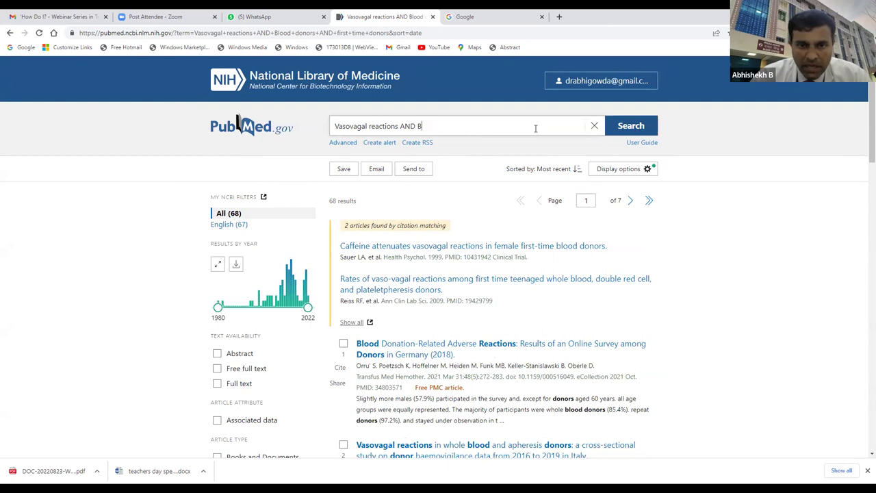
{"action": "key", "text": "BackSpace"}
{"action": "key", "text": "BackSpace"}
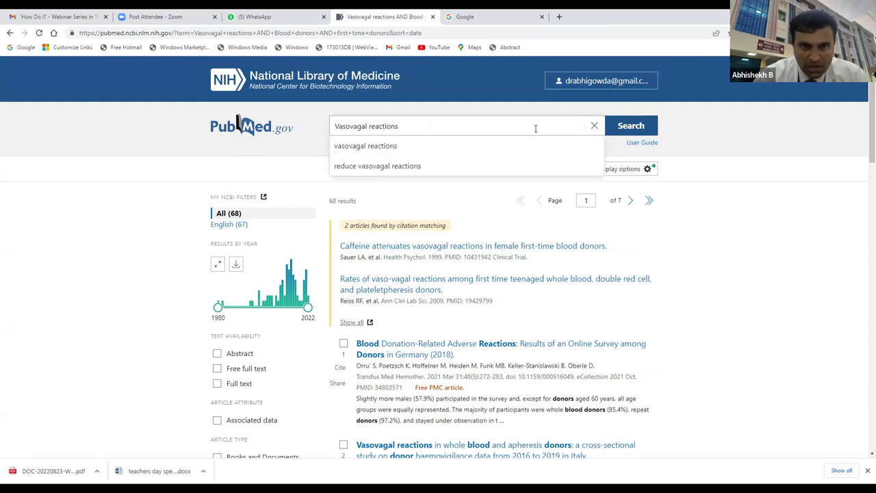
{"action": "type", "text": "OR"}
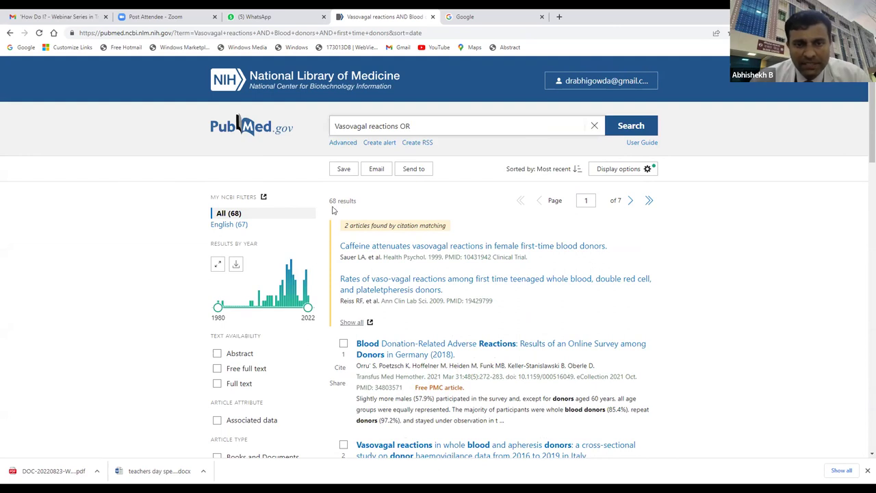
{"action": "key", "text": "Return"}
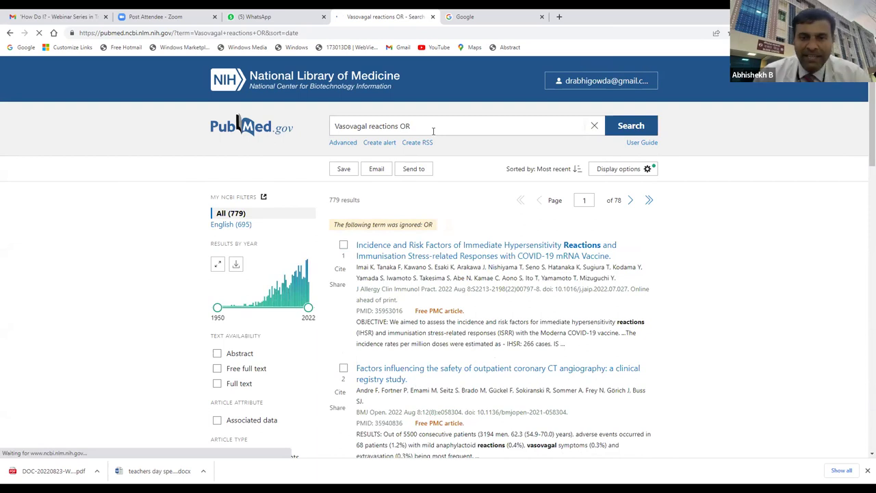
{"action": "left_click", "coordinate": [433, 130]}
{"action": "type", "text": "faint"}
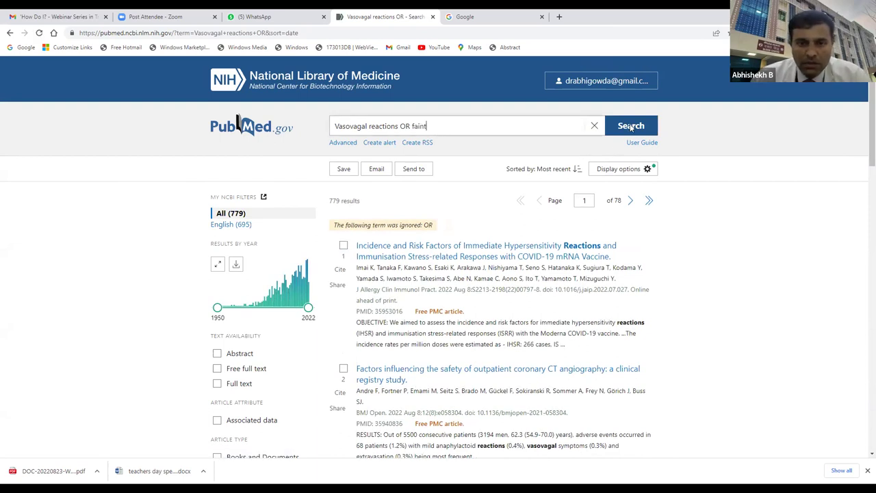
{"action": "type", "text": "ing"}
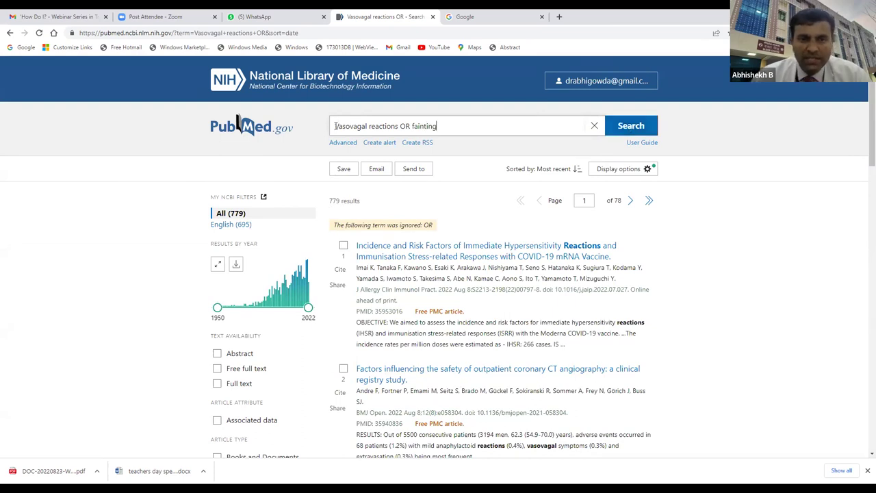
{"action": "key", "text": "Tab"}
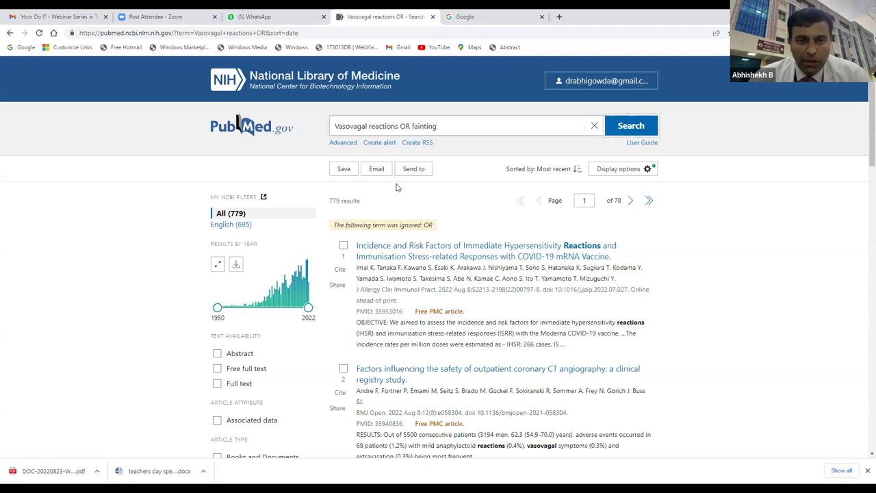
{"action": "key", "text": "Return"}
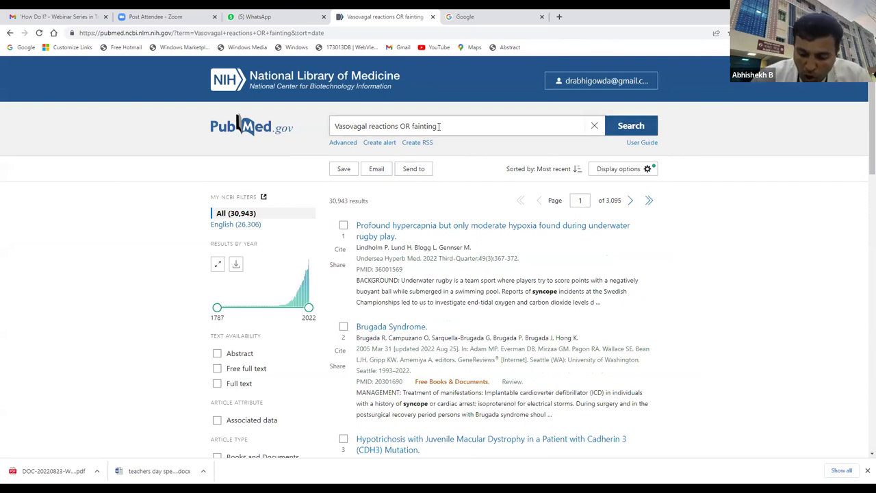
Bracket the fainting terms and search them AND Blood donors
{"action": "key", "text": "Home"}
{"action": "type", "text": "("}
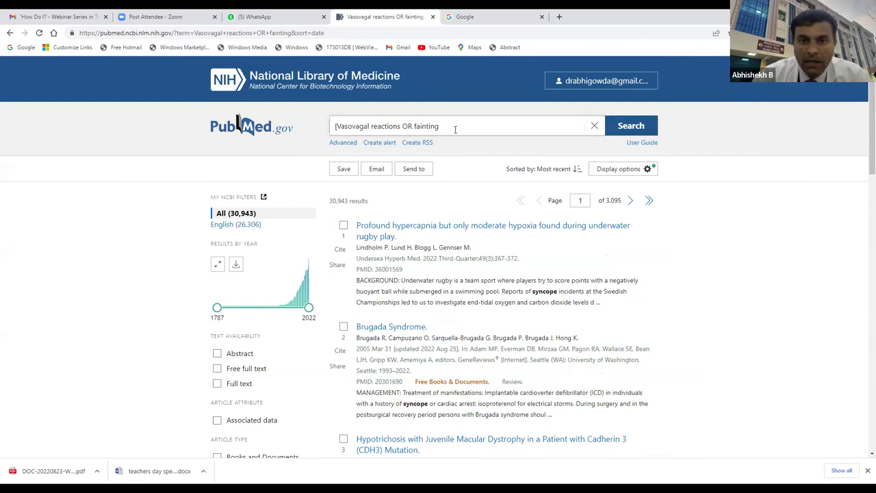
{"action": "type", "text": " AND "}
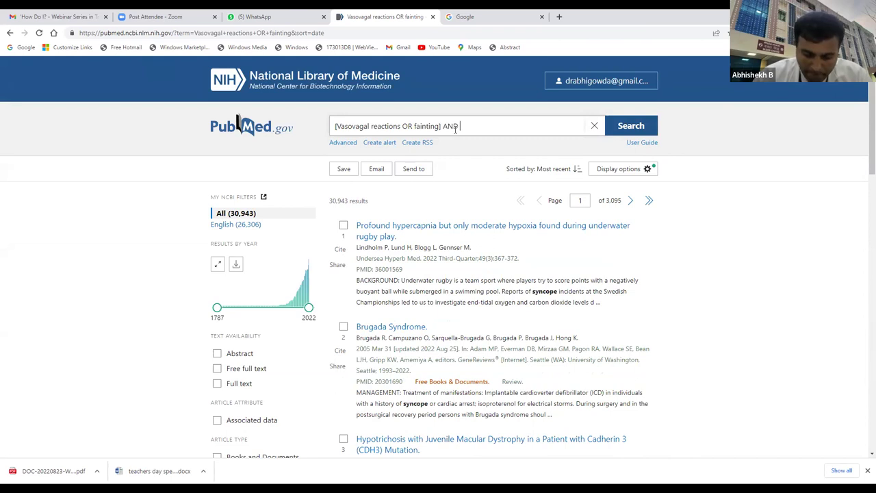
{"action": "type", "text": "Blood donors"}
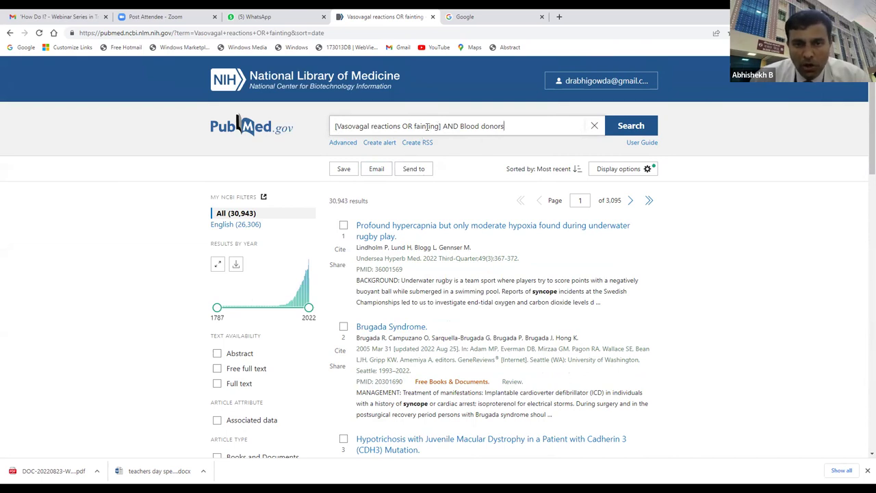
{"action": "left_click", "coordinate": [626, 128]}
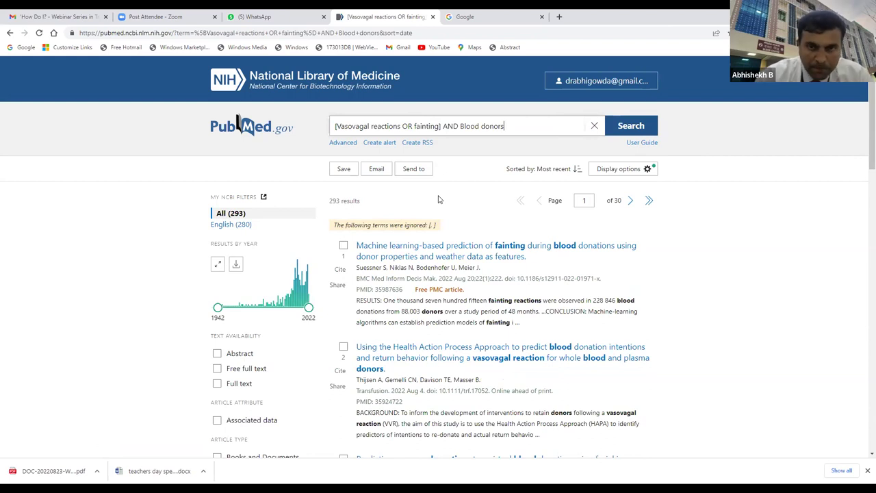
Add 'OR Syncope' inside the bracket for 298 results, then clear the search box
{"action": "type", "text": "O"}
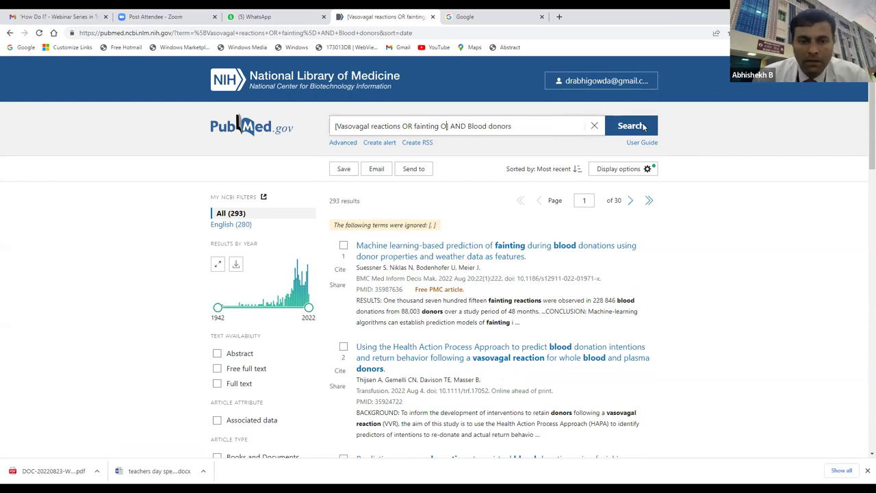
{"action": "type", "text": "R S"}
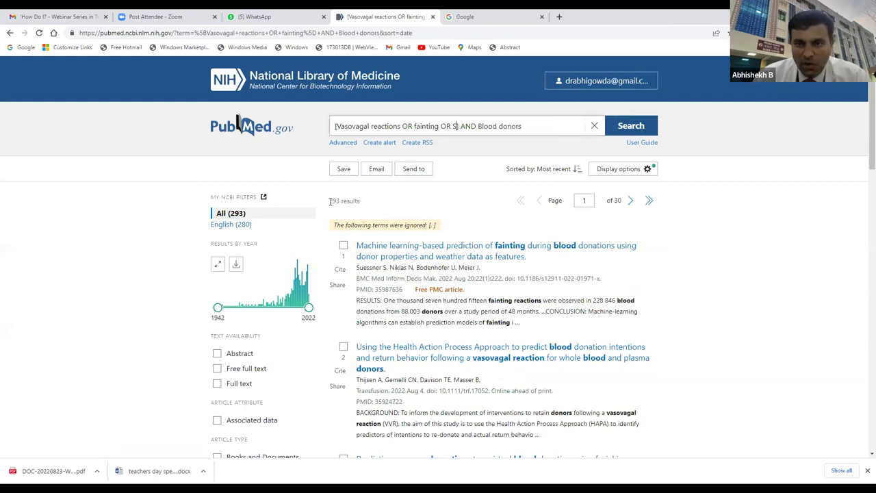
{"action": "type", "text": "yncope"}
{"action": "key", "text": "Return"}
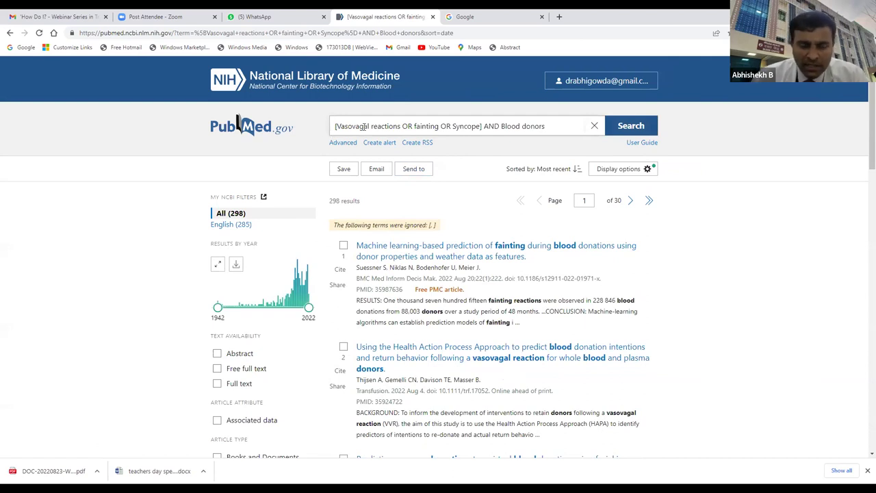
{"action": "key", "text": "ctrl+a"}
{"action": "key", "text": "BackSpace"}
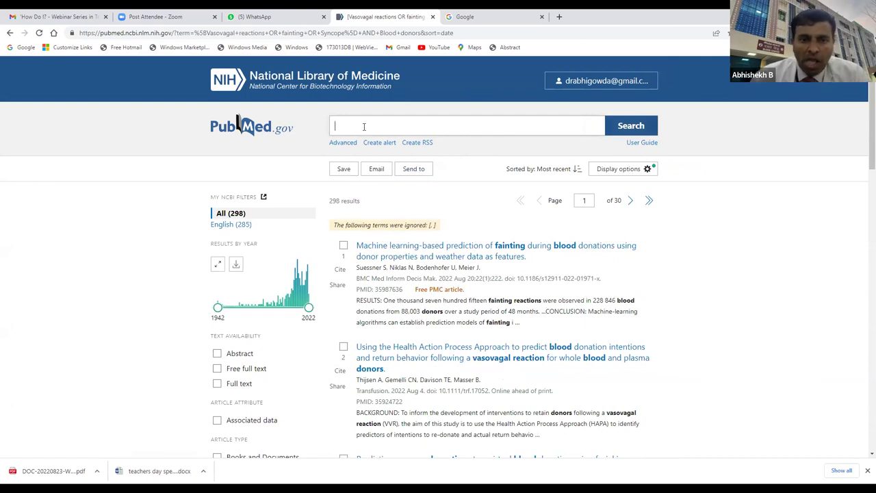
Search PubMed for 'Transfusion reactions' and scroll through the 29,107 results
{"action": "key", "text": "Return"}
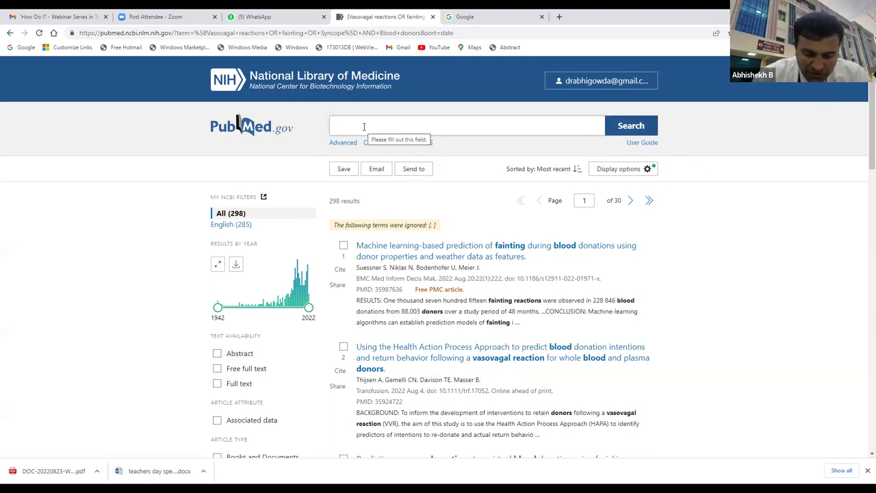
{"action": "type", "text": "Transfusion"}
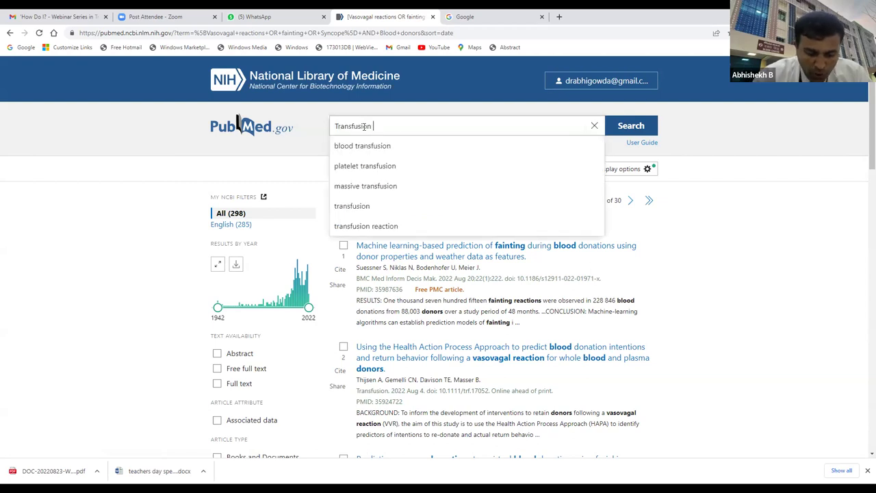
{"action": "type", "text": "react"}
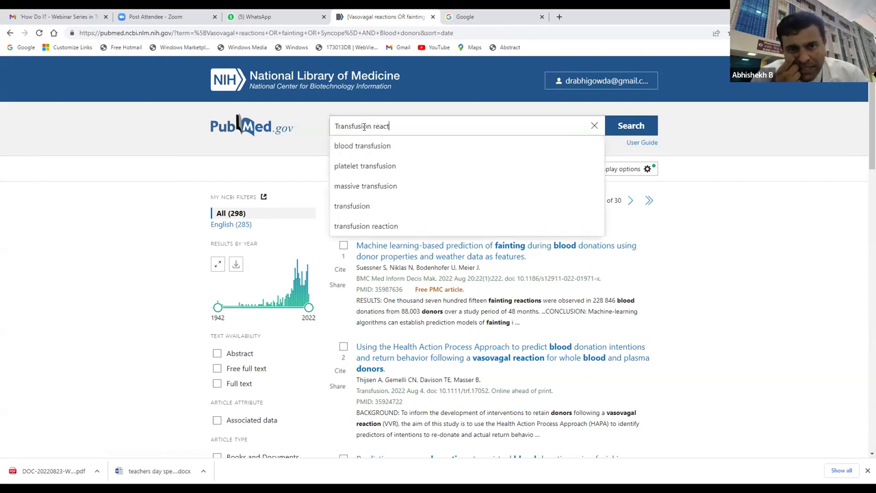
{"action": "type", "text": "ions"}
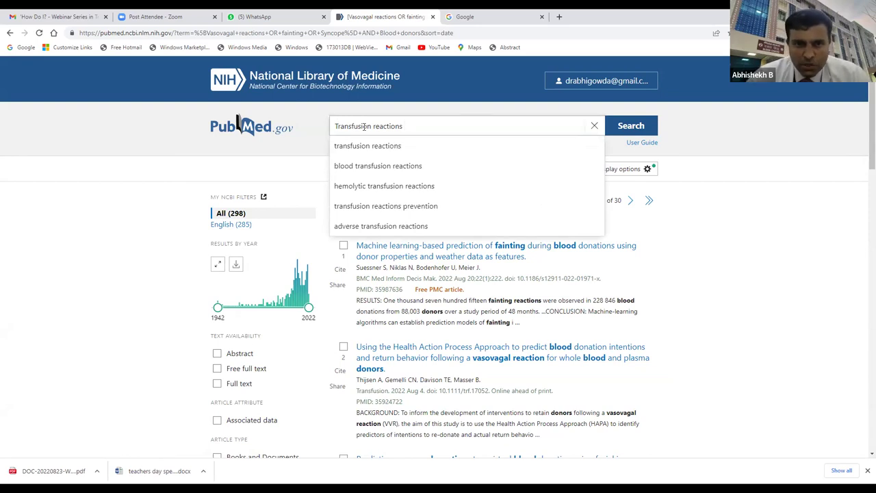
{"action": "left_click", "coordinate": [631, 125]}
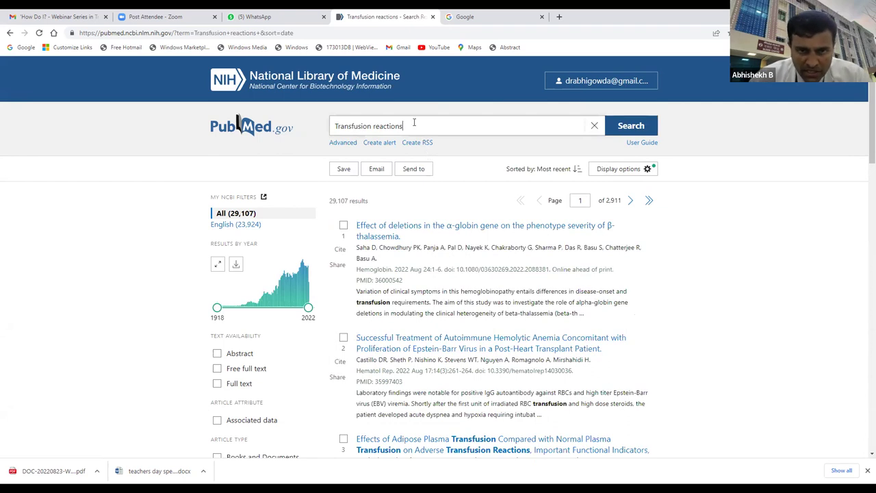
{"action": "scroll", "coordinate": [413, 122], "scroll_direction": "down", "scroll_amount": 1}
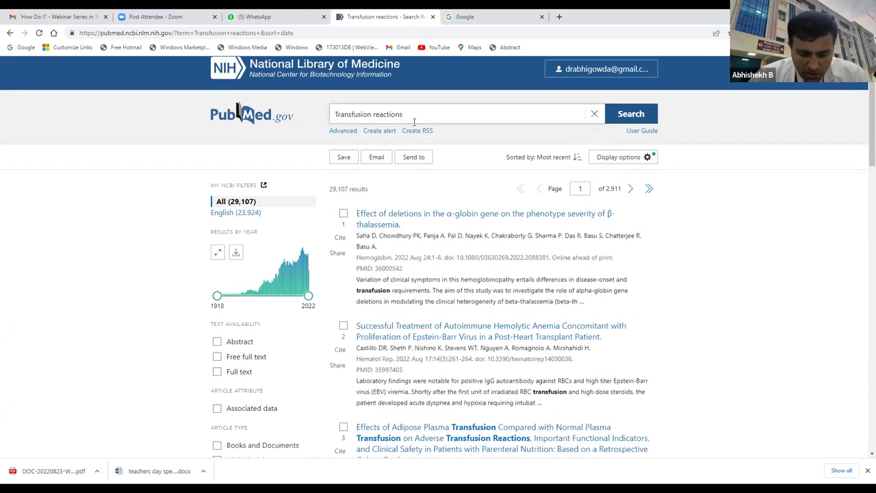
{"action": "scroll", "coordinate": [413, 122], "scroll_direction": "down", "scroll_amount": 2}
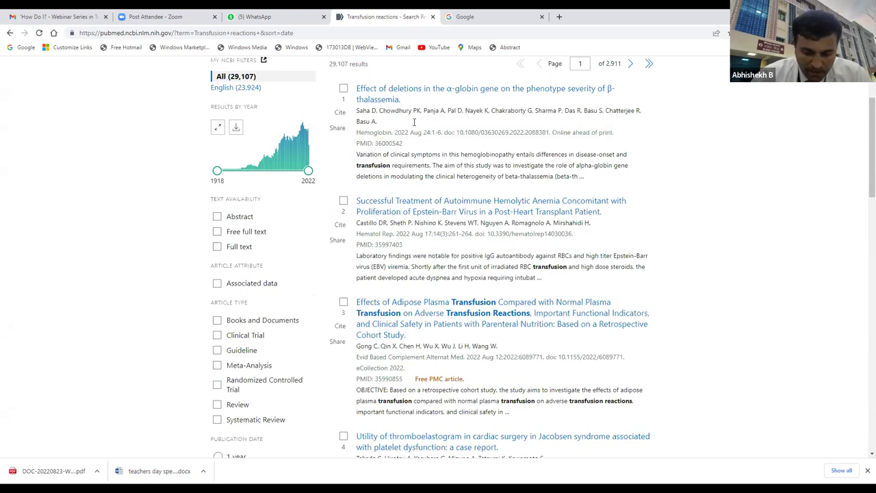
{"action": "scroll", "coordinate": [413, 121], "scroll_direction": "up", "scroll_amount": 2}
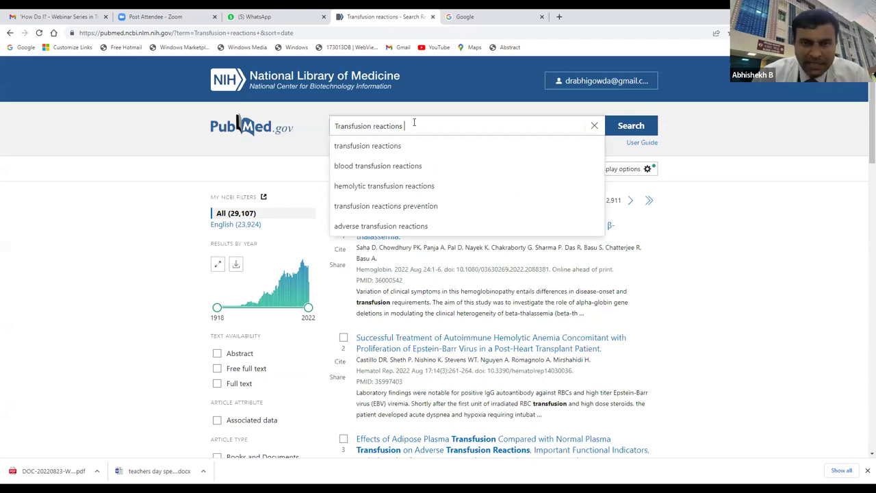
Search 'Transfusion reactions NOT Hemolytic reactions', narrowing results to 26,816
{"action": "type", "text": "NOT "}
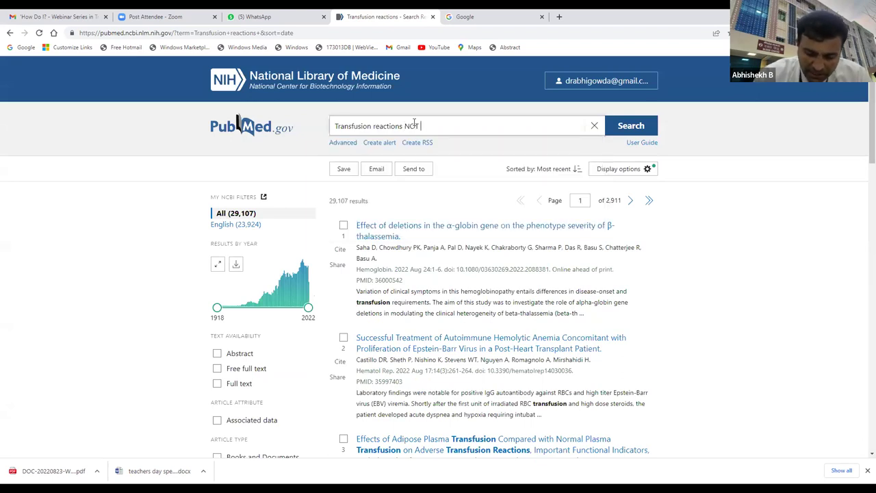
{"action": "type", "text": "Hemoltic"}
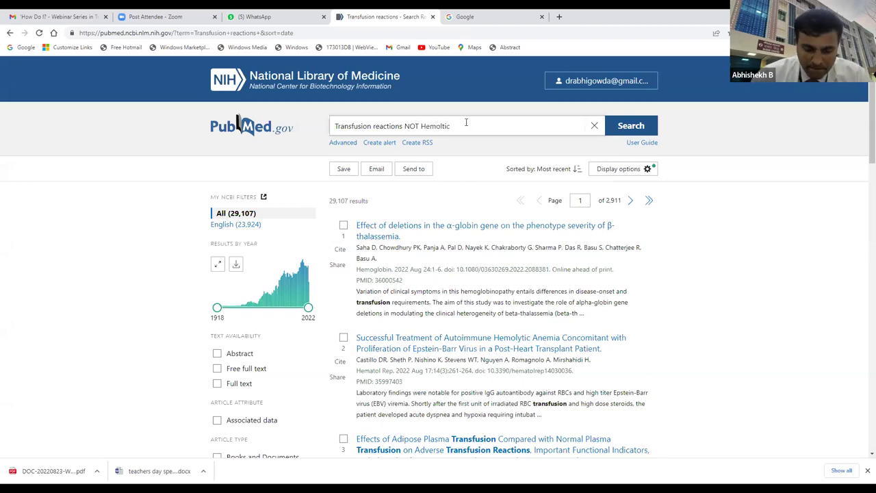
{"action": "key", "text": "Left"}
{"action": "key", "text": "Left"}
{"action": "key", "text": "Left"}
{"action": "key", "text": "Left"}
{"action": "type", "text": "y"}
{"action": "key", "text": "End"}
{"action": "type", "text": "reactio"}
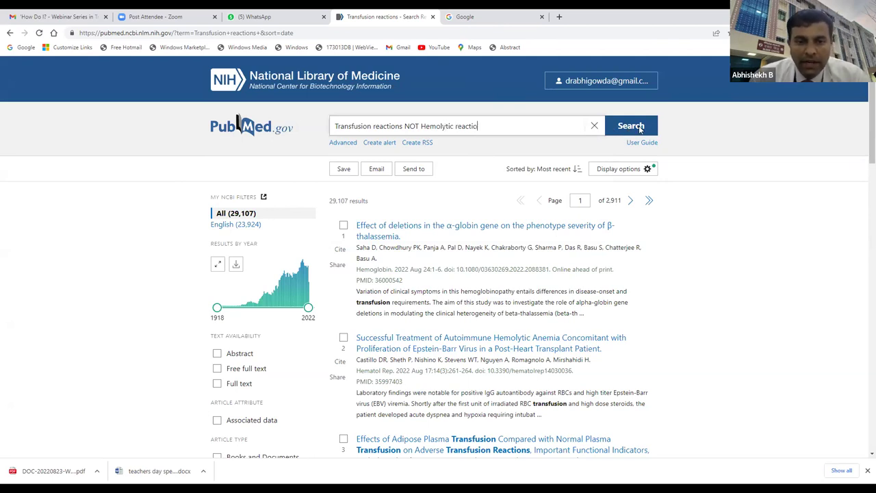
{"action": "type", "text": "ns"}
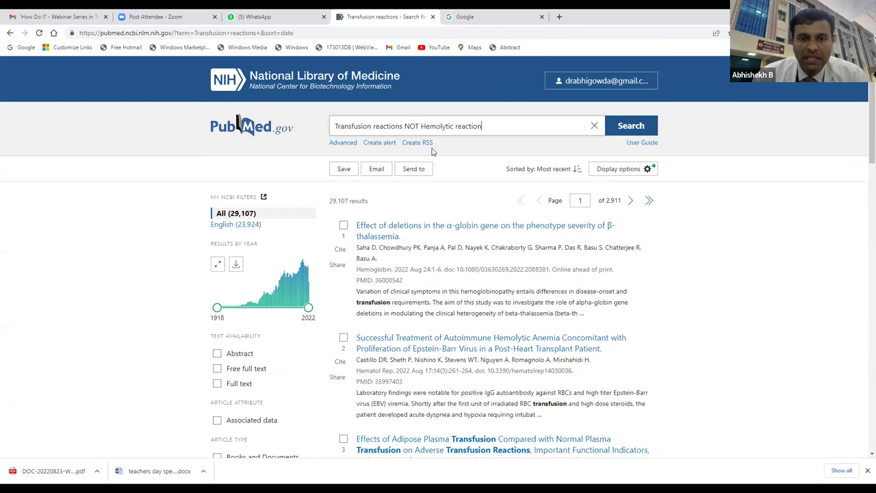
{"action": "key", "text": "Return"}
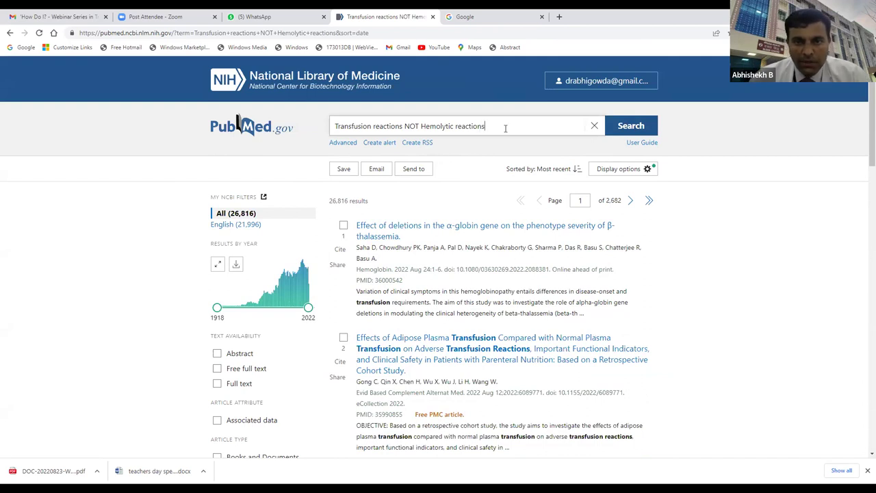
Erase the whole query from the search box
{"action": "key", "text": "BackSpace"}
{"action": "key", "text": "BackSpace"}
{"action": "key", "text": "BackSpace"}
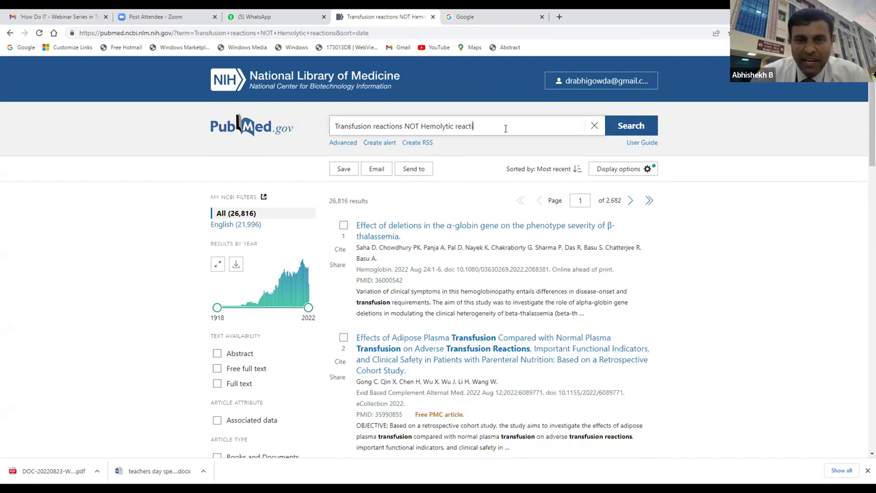
{"action": "key", "text": "BackSpace"}
{"action": "key", "text": "BackSpace"}
{"action": "key", "text": "BackSpace"}
{"action": "key", "text": "BackSpace"}
{"action": "key", "text": "BackSpace"}
{"action": "key", "text": "BackSpace"}
{"action": "key", "text": "BackSpace"}
{"action": "key", "text": "BackSpace"}
{"action": "key", "text": "BackSpace"}
{"action": "key", "text": "BackSpace"}
{"action": "key", "text": "BackSpace"}
{"action": "key", "text": "BackSpace"}
{"action": "key", "text": "BackSpace"}
{"action": "key", "text": "BackSpace"}
{"action": "key", "text": "BackSpace"}
{"action": "key", "text": "BackSpace"}
{"action": "key", "text": "BackSpace"}
{"action": "key", "text": "BackSpace"}
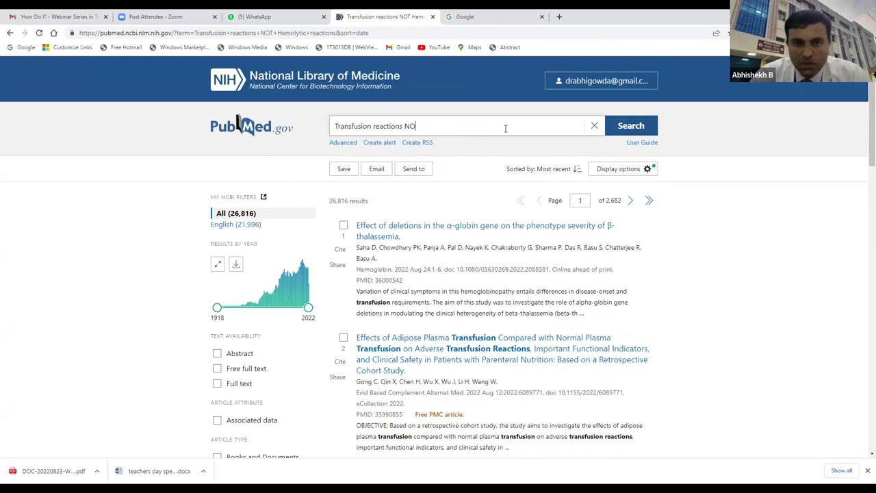
{"action": "key", "text": "BackSpace"}
{"action": "key", "text": "BackSpace"}
{"action": "key", "text": "BackSpace"}
{"action": "key", "text": "BackSpace"}
{"action": "key", "text": "BackSpace"}
{"action": "key", "text": "BackSpace"}
{"action": "key", "text": "BackSpace"}
{"action": "key", "text": "BackSpace"}
{"action": "key", "text": "BackSpace"}
{"action": "key", "text": "BackSpace"}
{"action": "key", "text": "BackSpace"}
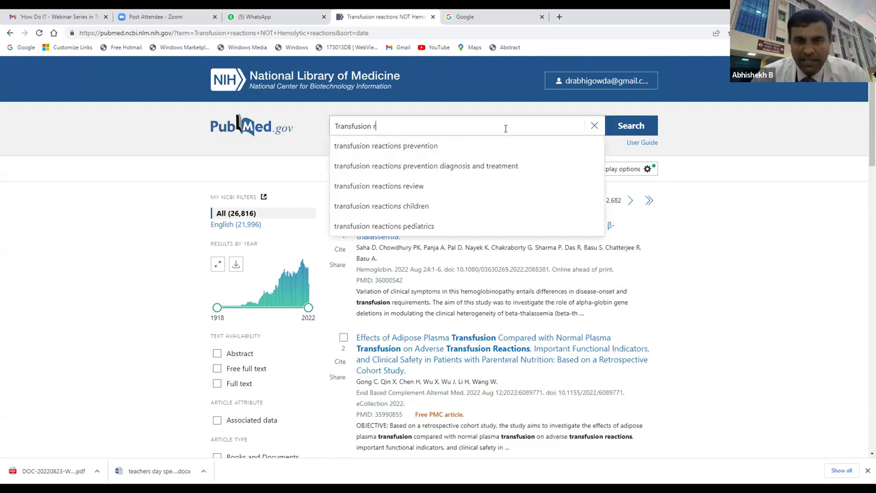
{"action": "key", "text": "BackSpace"}
{"action": "key", "text": "BackSpace"}
{"action": "key", "text": "BackSpace"}
{"action": "key", "text": "BackSpace"}
{"action": "key", "text": "BackSpace"}
{"action": "key", "text": "BackSpace"}
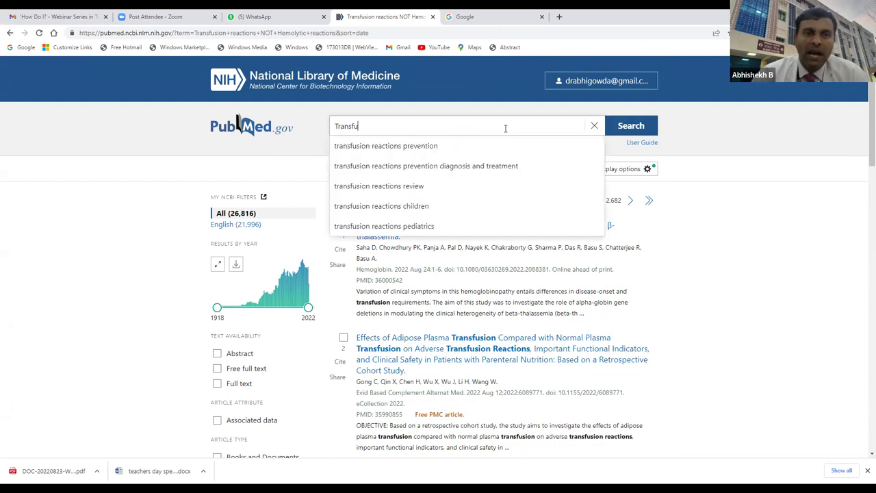
{"action": "key", "text": "BackSpace"}
{"action": "key", "text": "BackSpace"}
{"action": "key", "text": "BackSpace"}
{"action": "key", "text": "BackSpace"}
{"action": "key", "text": "BackSpace"}
{"action": "key", "text": "BackSpace"}
{"action": "key", "text": "BackSpace"}
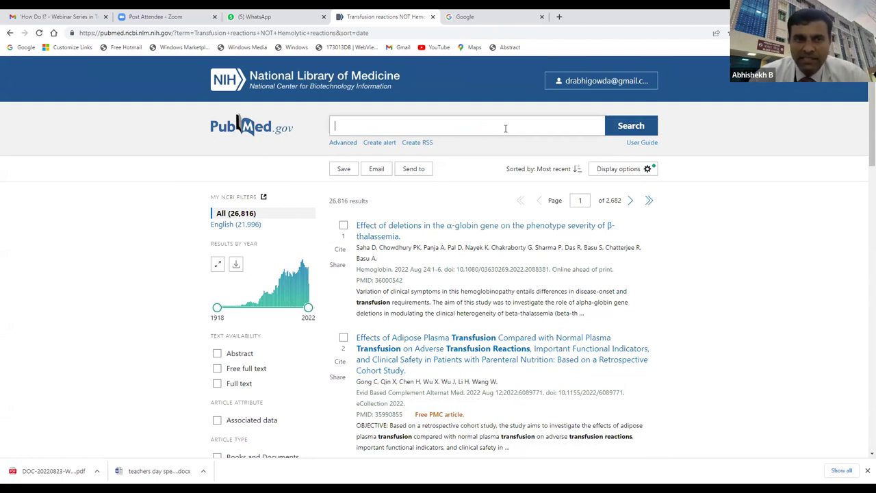